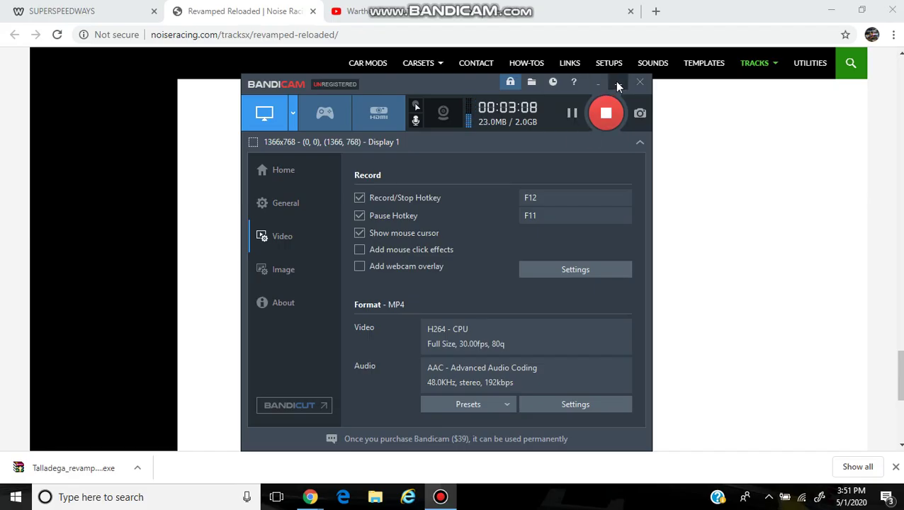
Run the downloaded Talladega_revamped_2010.exe installer from Chrome's download bar
click(618, 85)
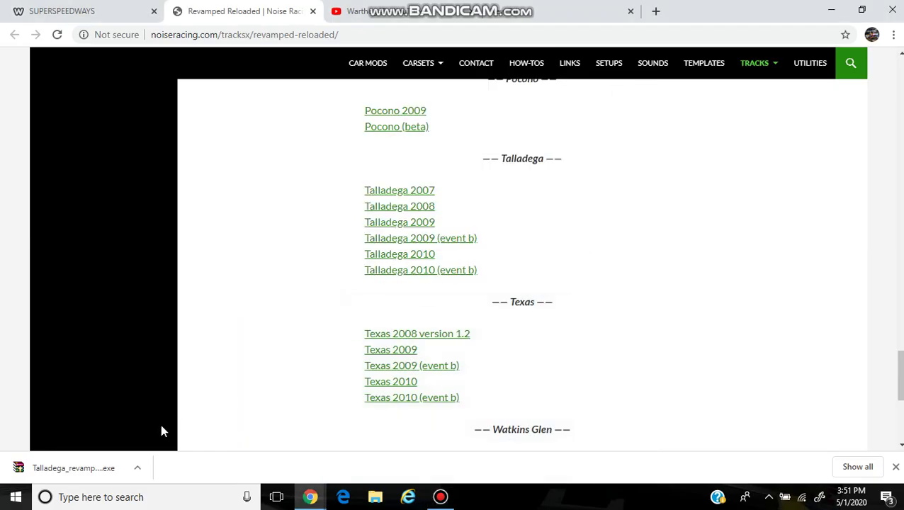
click(63, 469)
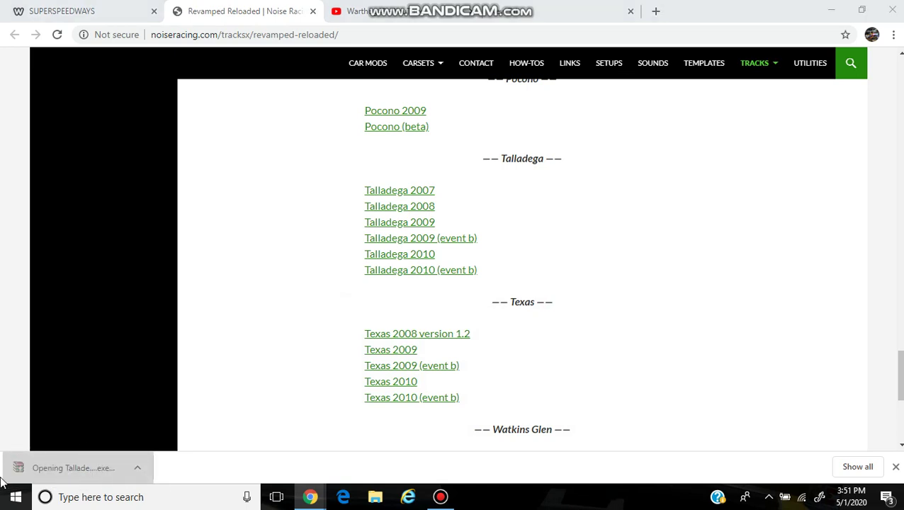
click(201, 421)
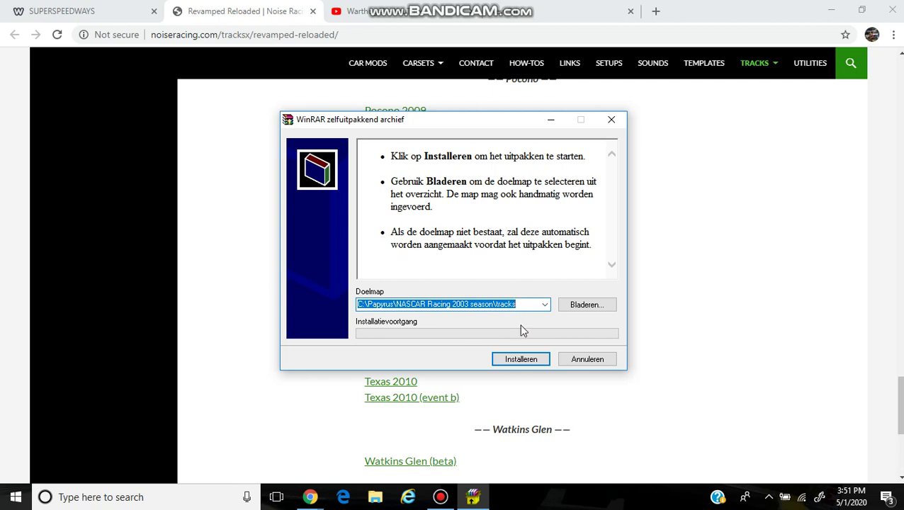
Install Talladega Revamped 2010 into C:\Papyrus\NASCAR Racing 2003 season\tracks, then minimize Chrome
click(513, 361)
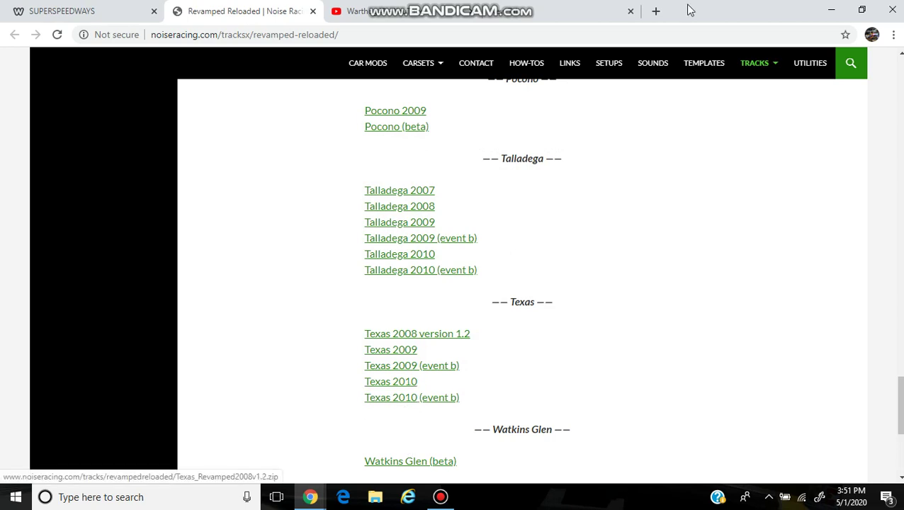
click(833, 6)
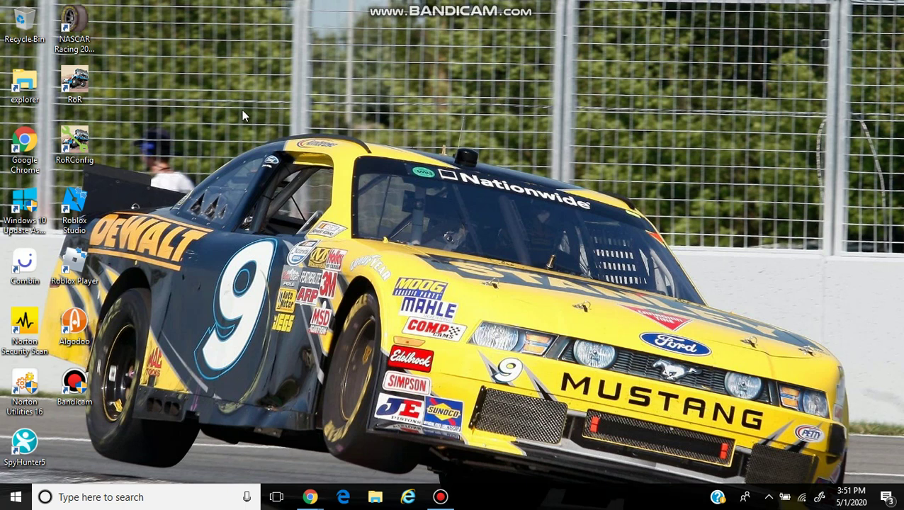
Launch NASCAR Racing 2003, select Talladega Revamped 2010 as the Single Race track, then leave
double_click(92, 37)
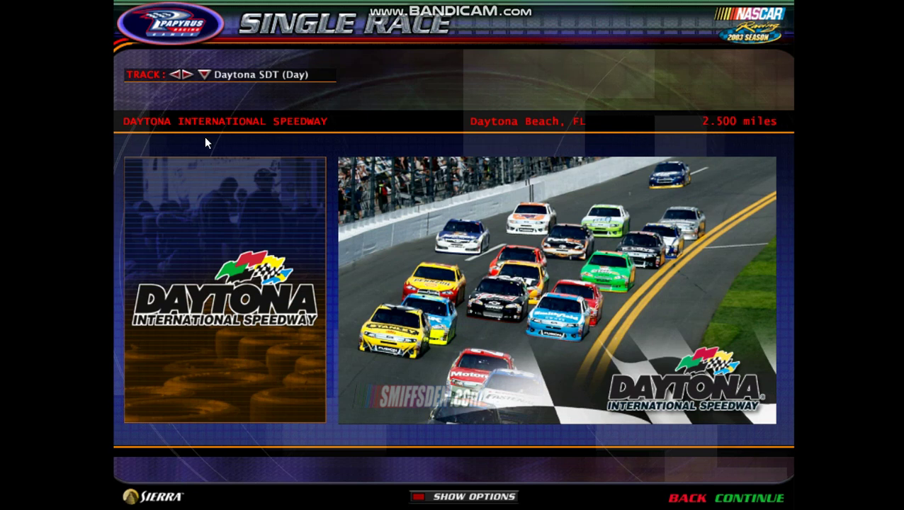
click(211, 83)
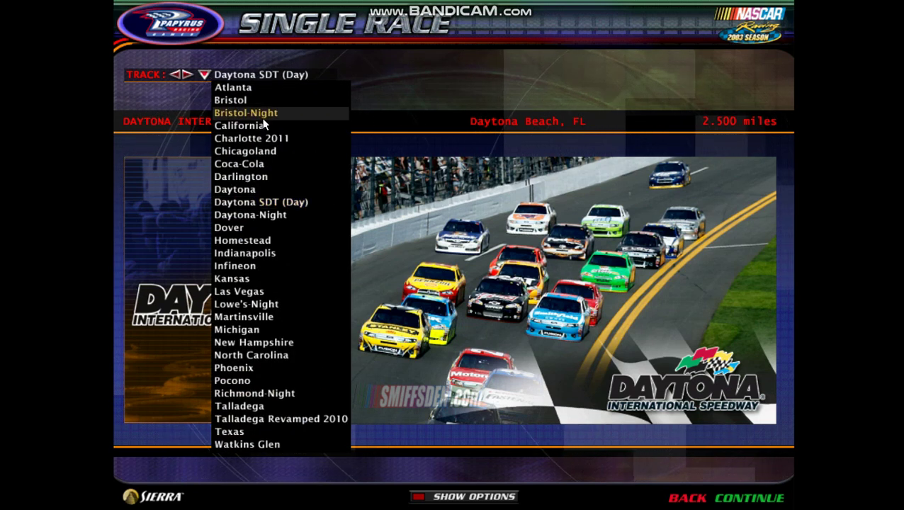
click(300, 420)
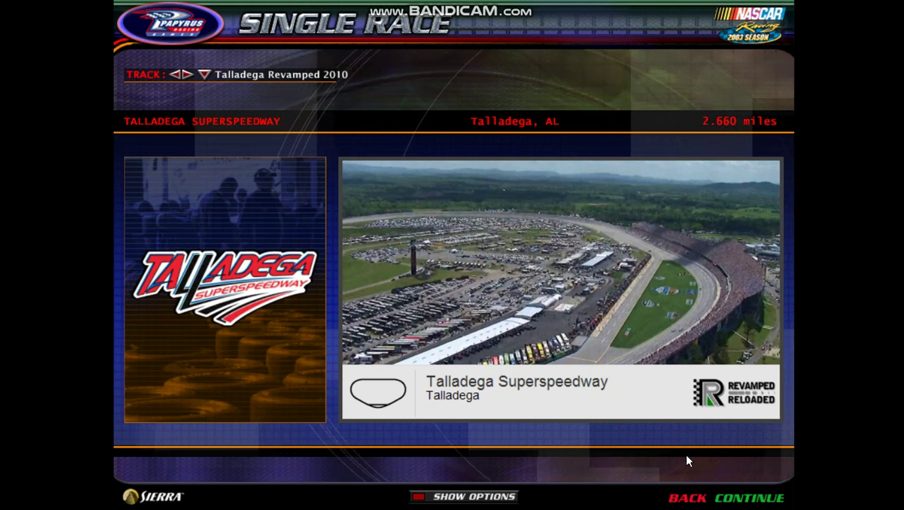
click(687, 499)
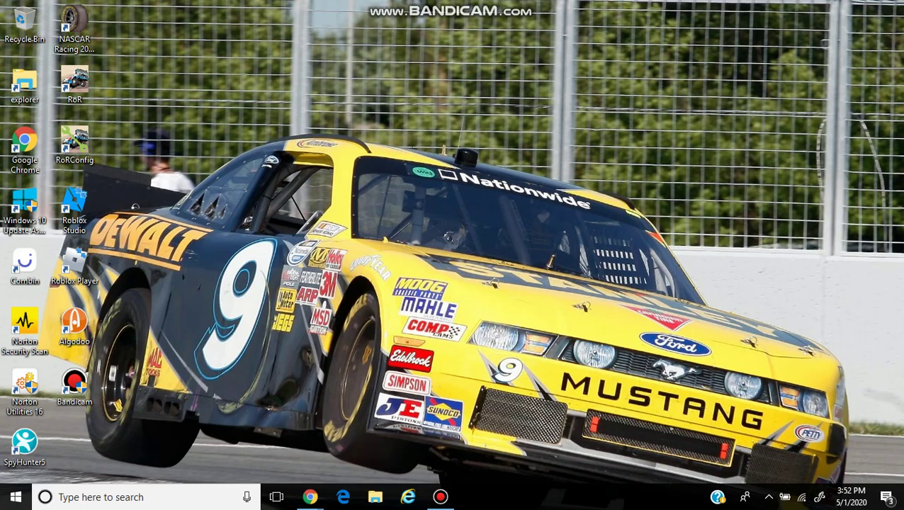
Restore Chrome on the SUPERSPEEDWAYS tab and show the PAINT SCHEMES dropdown
click(440, 496)
click(440, 497)
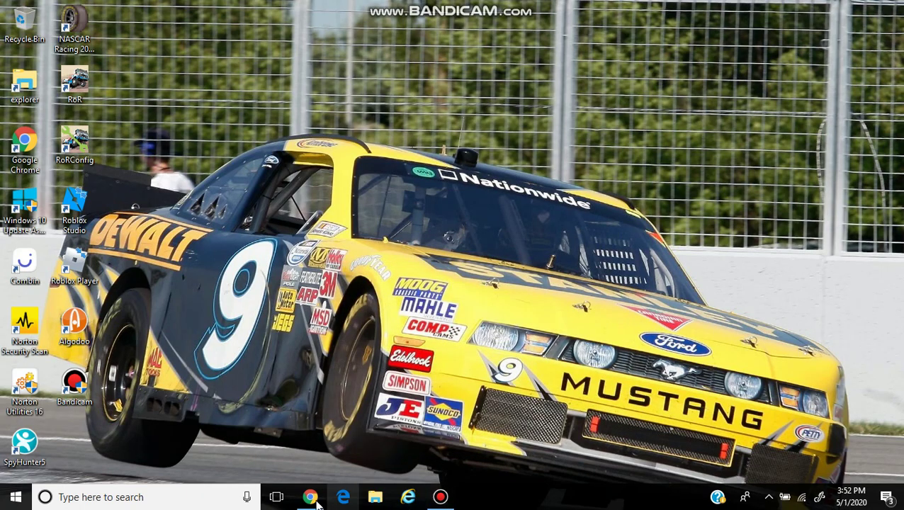
mouse_move(311, 497)
click(222, 468)
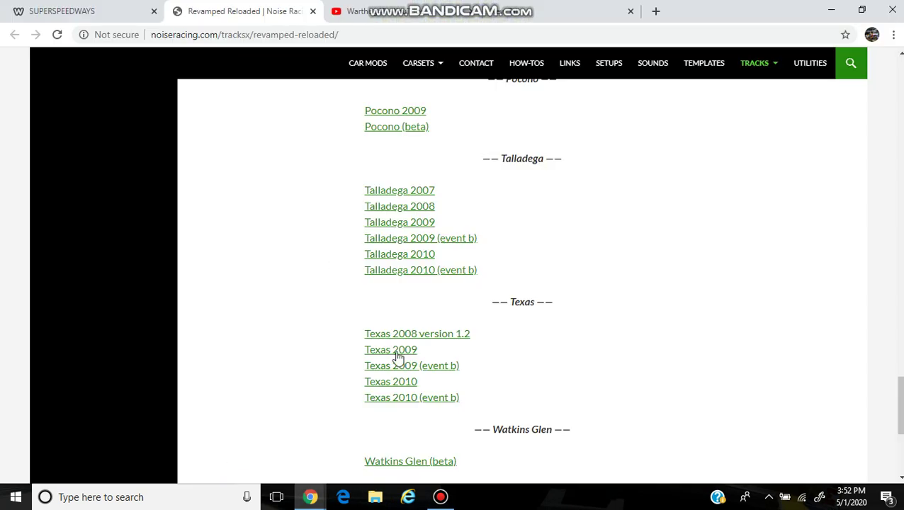
click(442, 497)
click(442, 496)
click(92, 10)
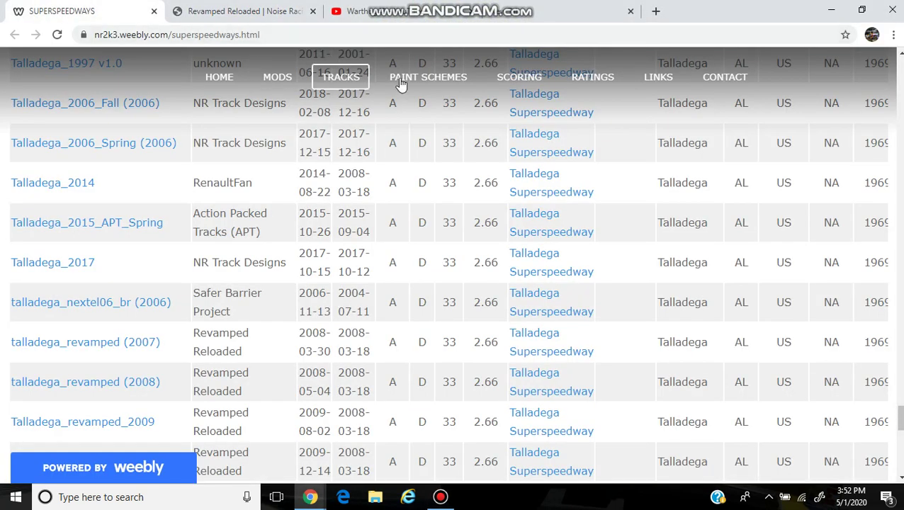
mouse_move(402, 83)
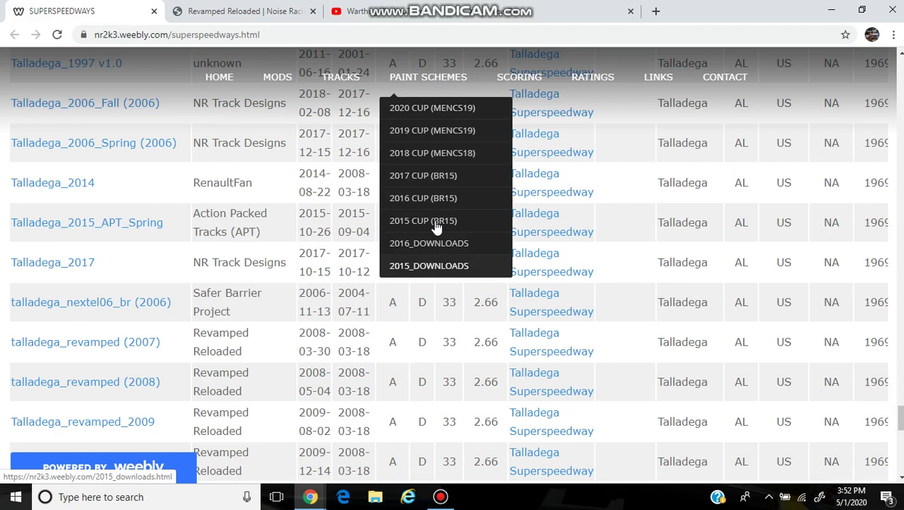
Open the 2020 CUP (MENCS19) paint scheme table and the car 22 PHO scheme
click(445, 115)
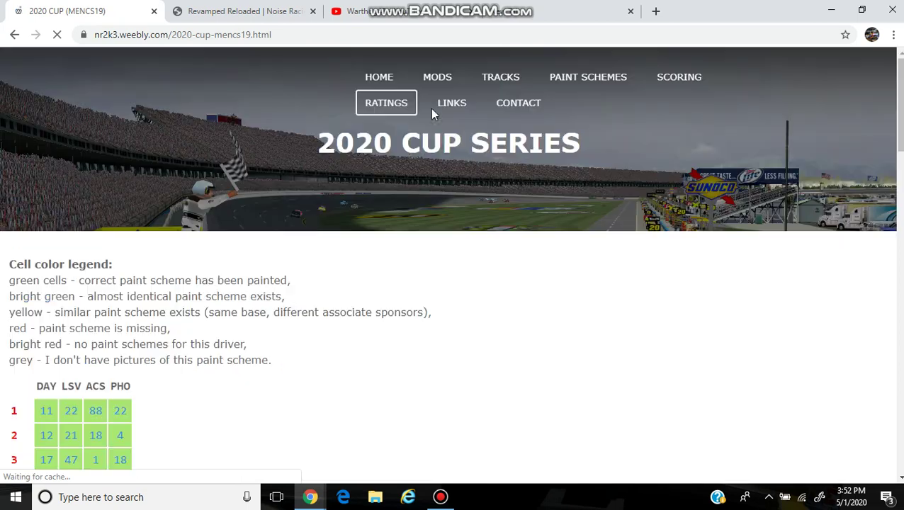
scroll(287, 234, down, 2)
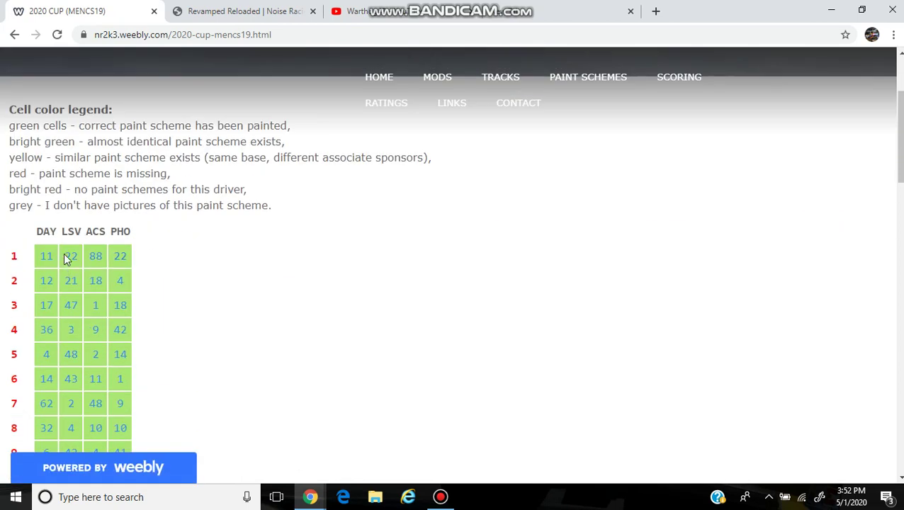
scroll(139, 232, down, 2)
scroll(139, 193, up, 3)
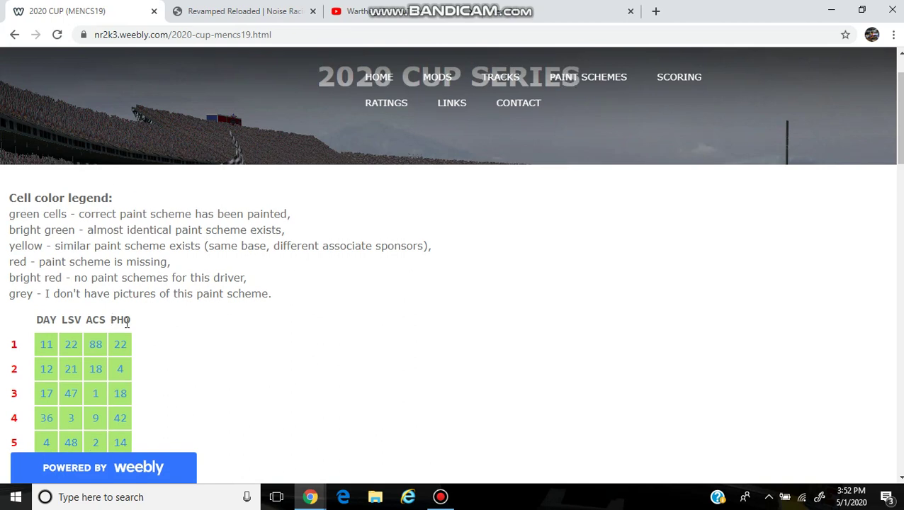
click(127, 346)
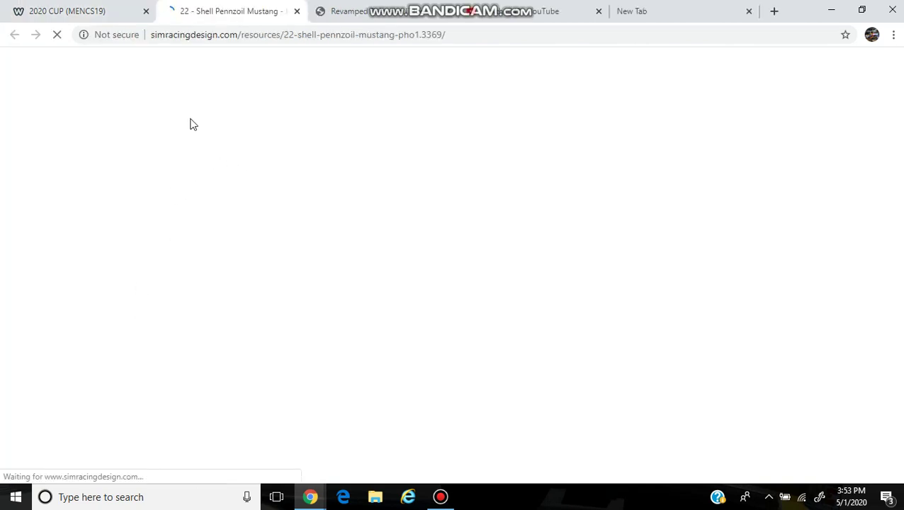
Browse the 2020 CUP table, then switch to the loaded Shell Pennzoil Mustang page
click(114, 8)
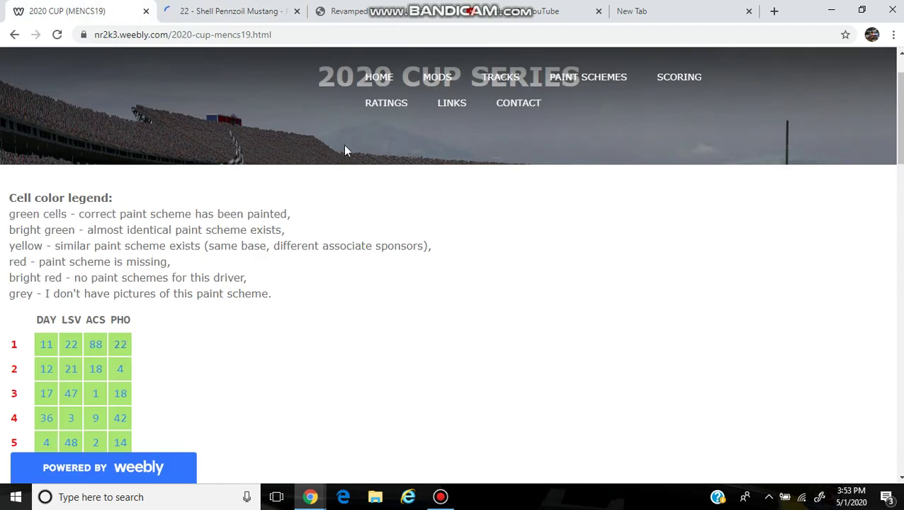
click(220, 6)
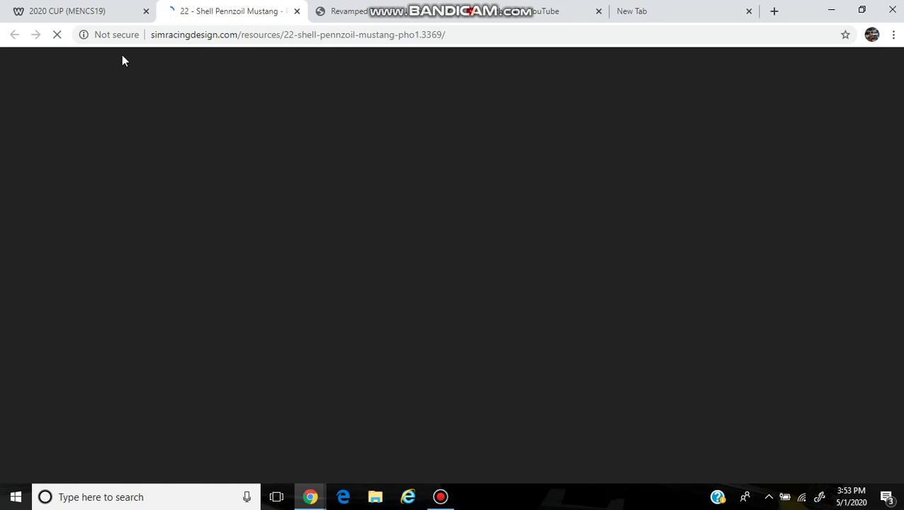
click(122, 9)
scroll(106, 180, down, 7)
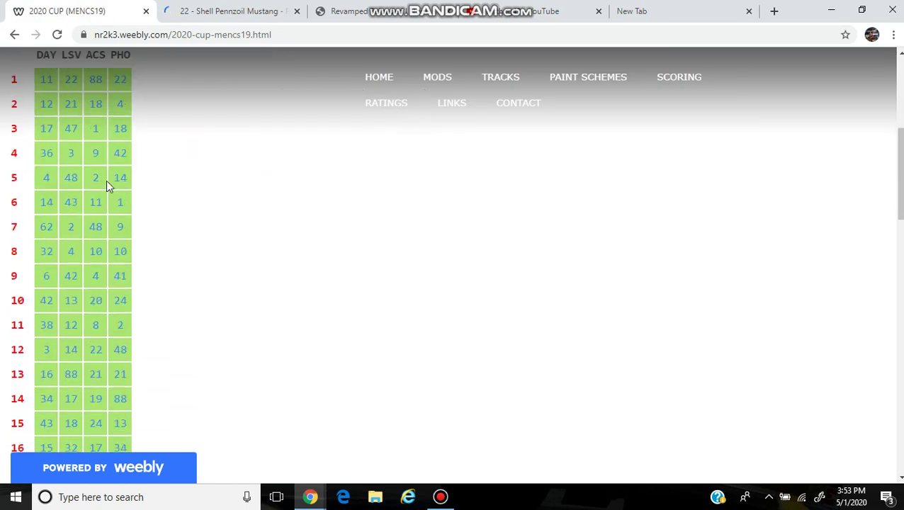
scroll(106, 182, down, 5)
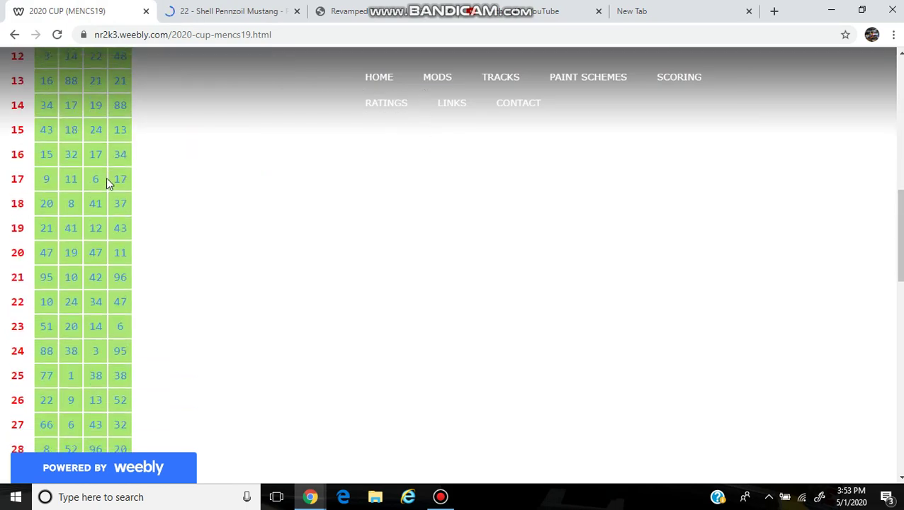
scroll(50, 240, down, 3)
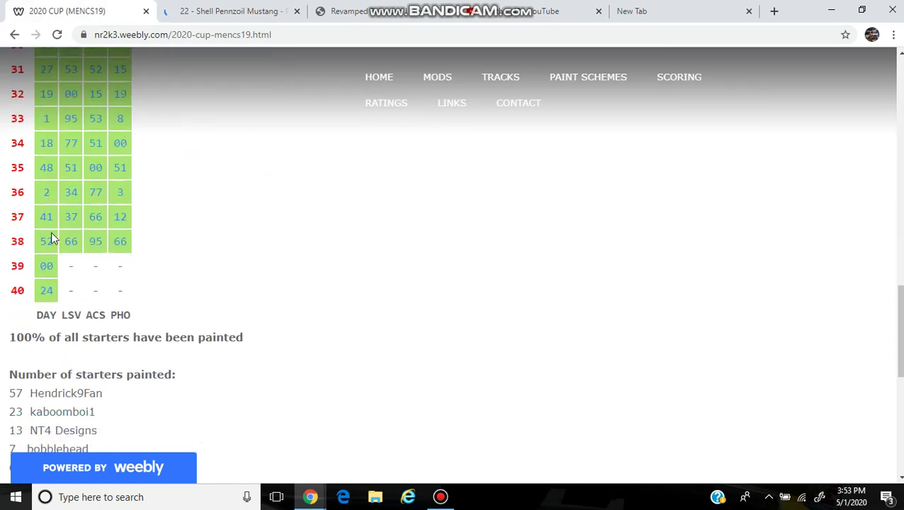
scroll(73, 349, up, 3)
scroll(73, 349, up, 9)
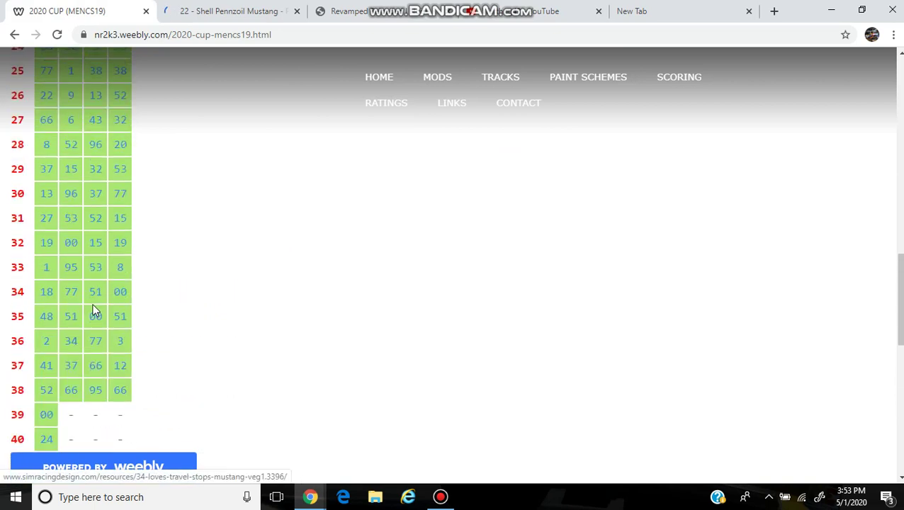
scroll(96, 306, up, 5)
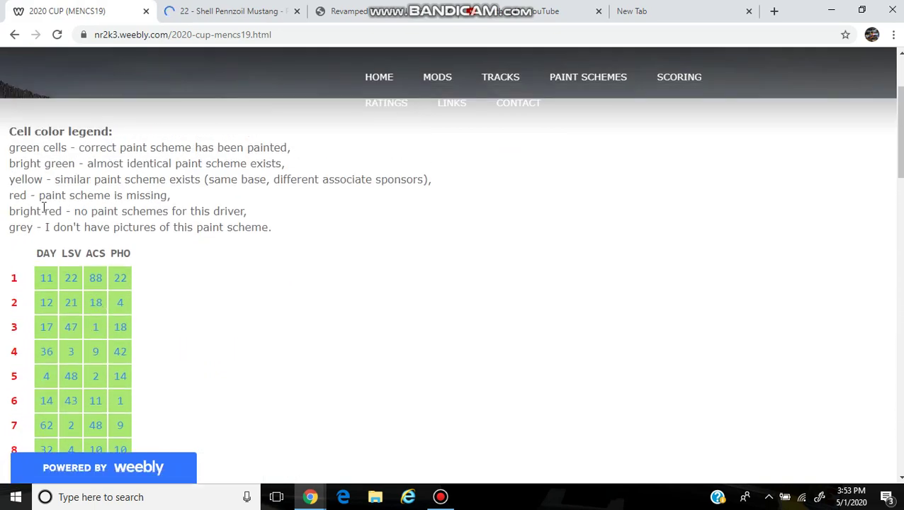
click(199, 6)
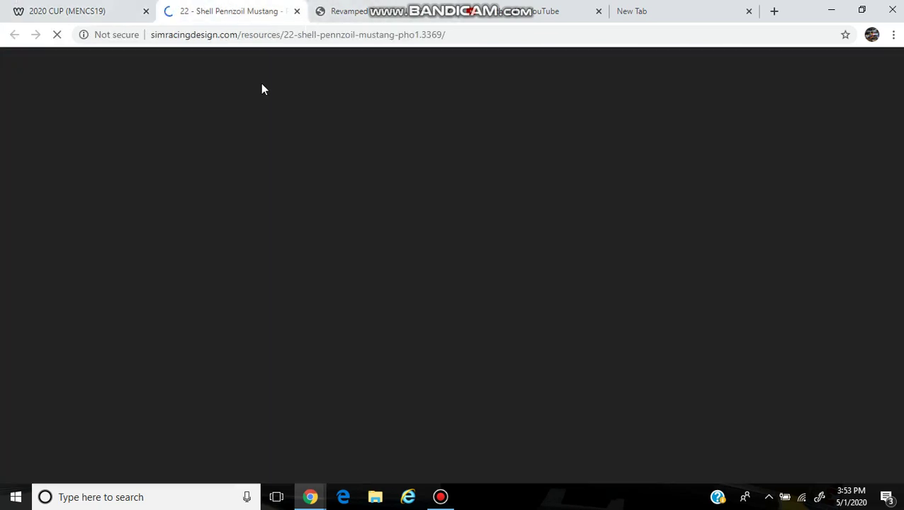
Minimize the recorder and scroll through the Pennzoil Mustang VEG1 page
click(440, 497)
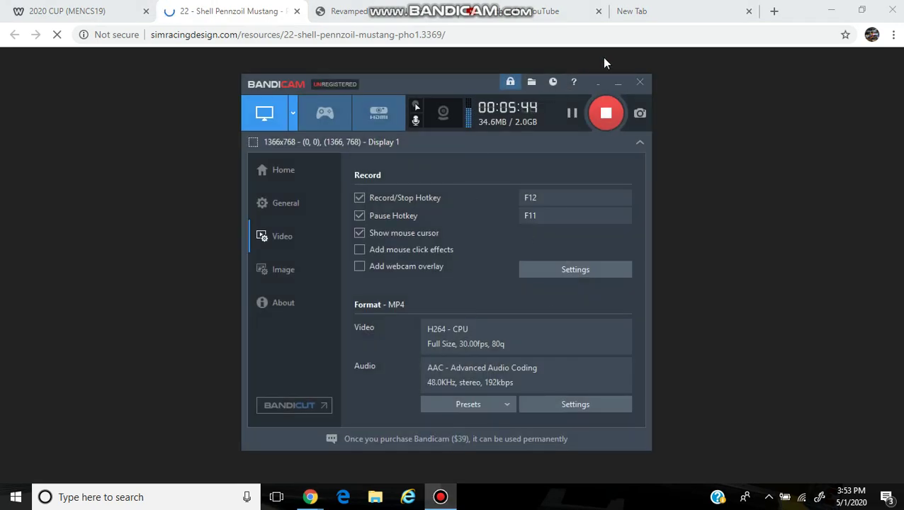
click(617, 83)
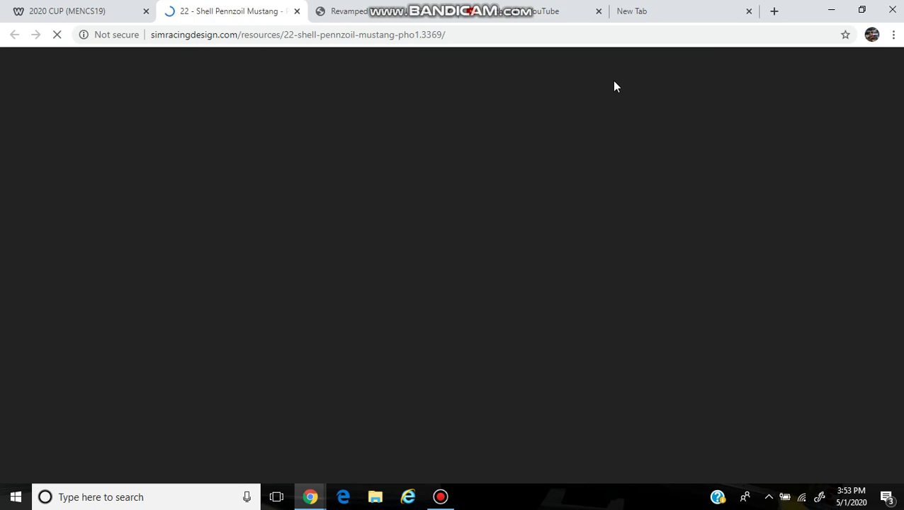
click(440, 496)
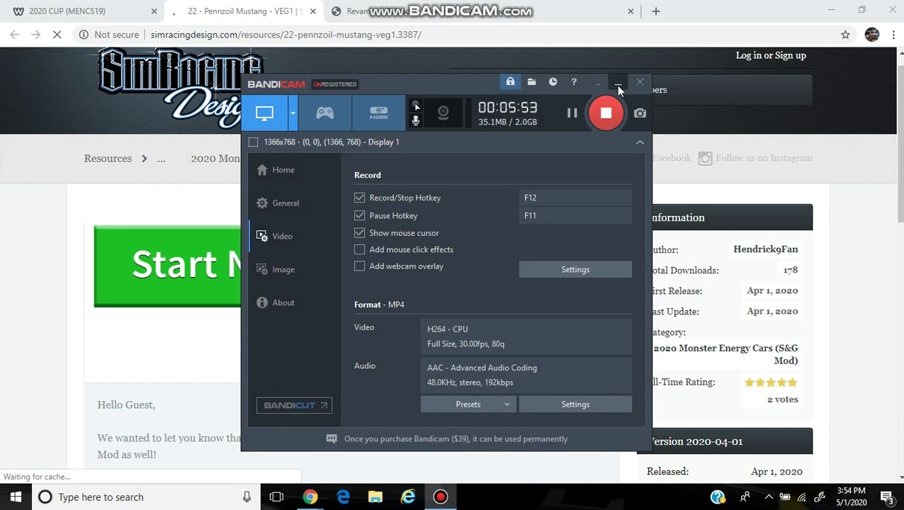
click(617, 85)
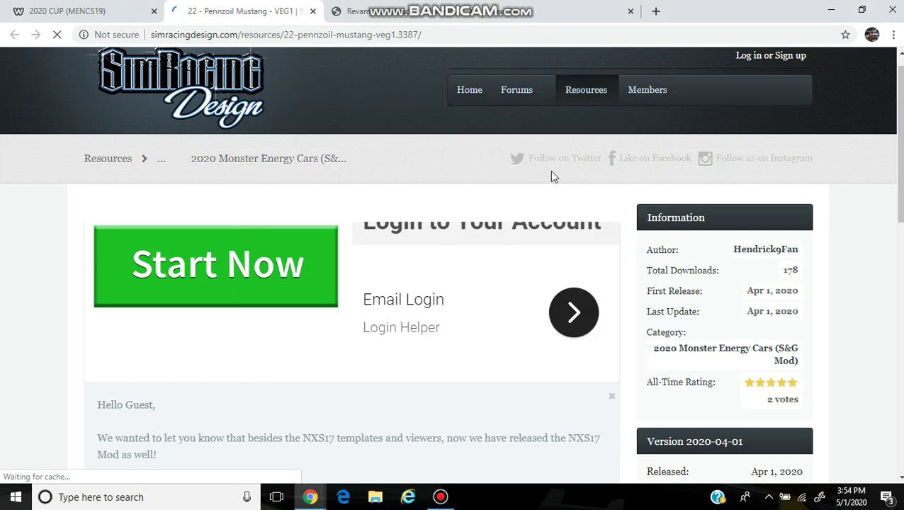
scroll(507, 193, down, 2)
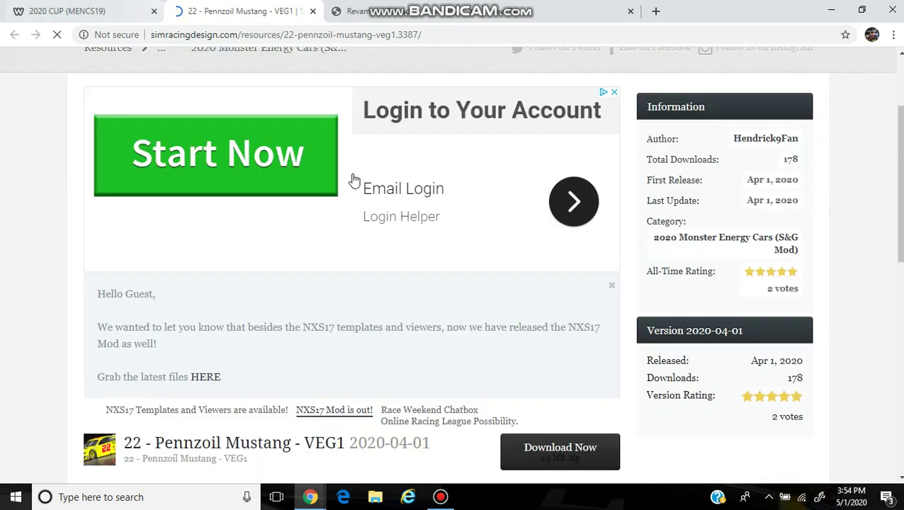
scroll(359, 181, down, 1)
scroll(360, 180, up, 3)
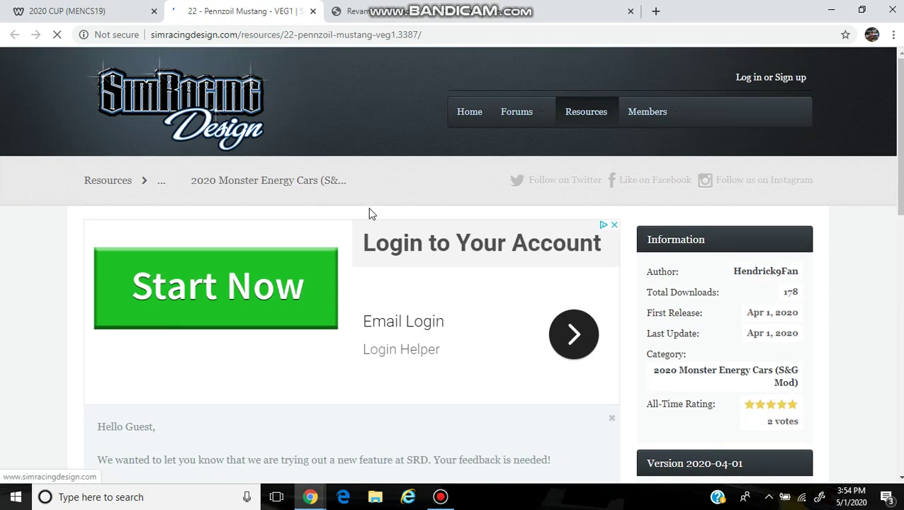
scroll(329, 238, down, 2)
scroll(331, 234, down, 6)
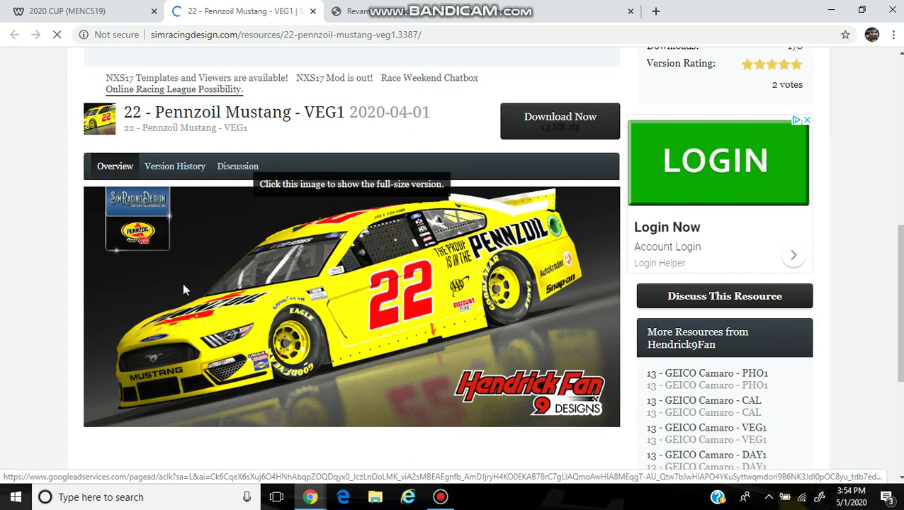
Download 2020_22_VEG1.cup.zip from the Pennzoil Mustang VEG1 page and open it in WinRAR
key(ctrl+shift+Tab)
key(ctrl+Tab)
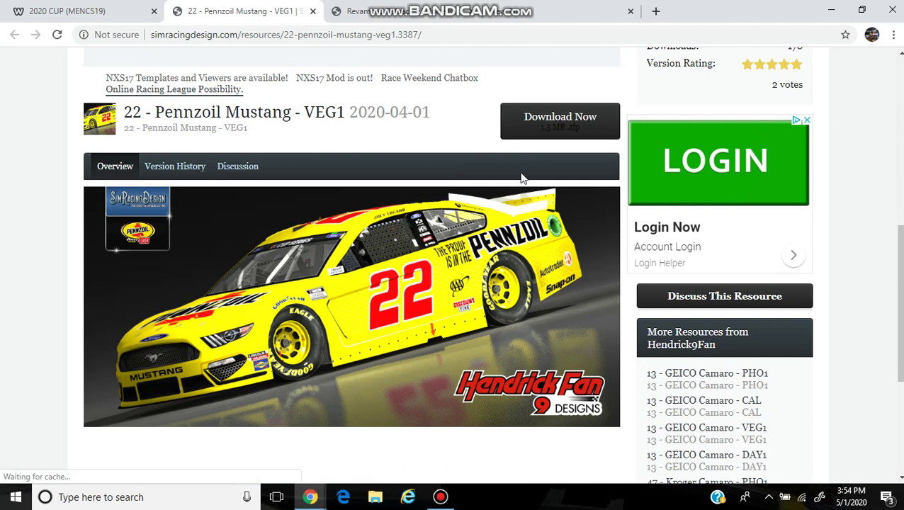
scroll(524, 183, up, 1)
click(545, 199)
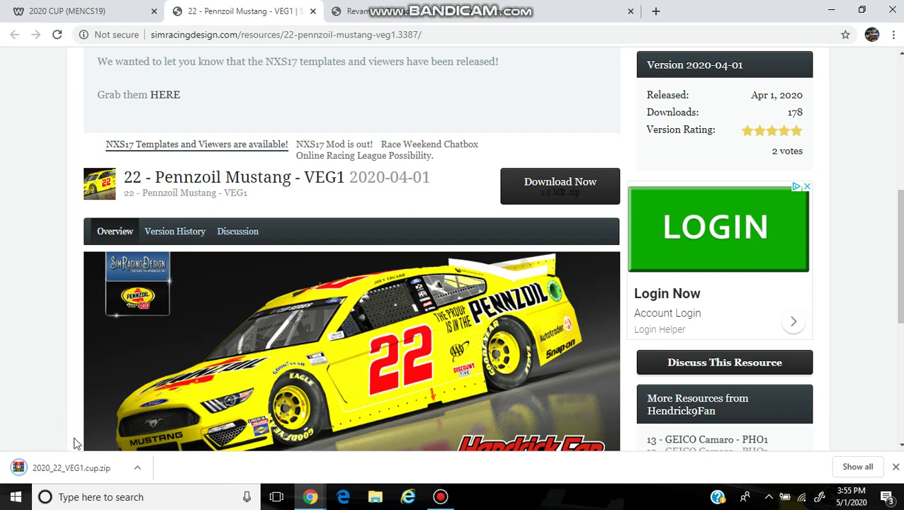
click(75, 466)
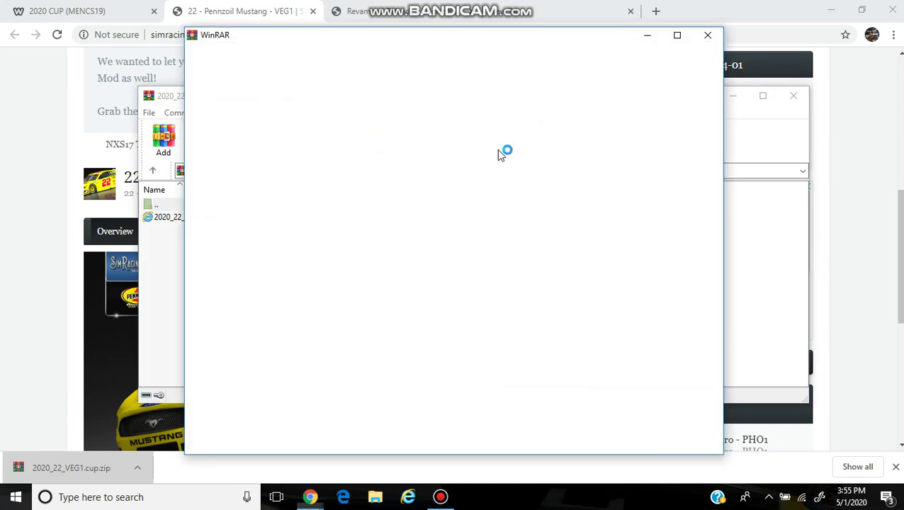
Extract the 2020_22_VEG1 car into C:\Papyrus\NASCAR Racing 2003 Season\series\MenCup2019\cars
click(708, 35)
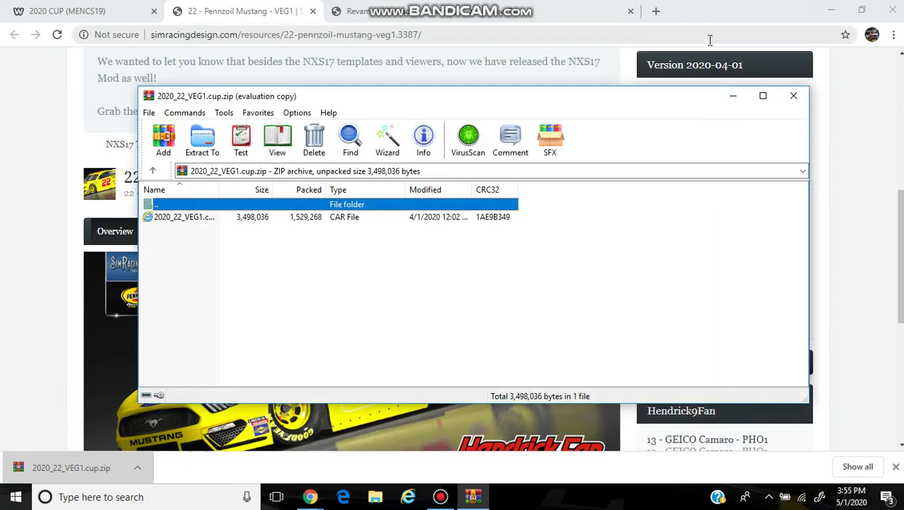
click(202, 142)
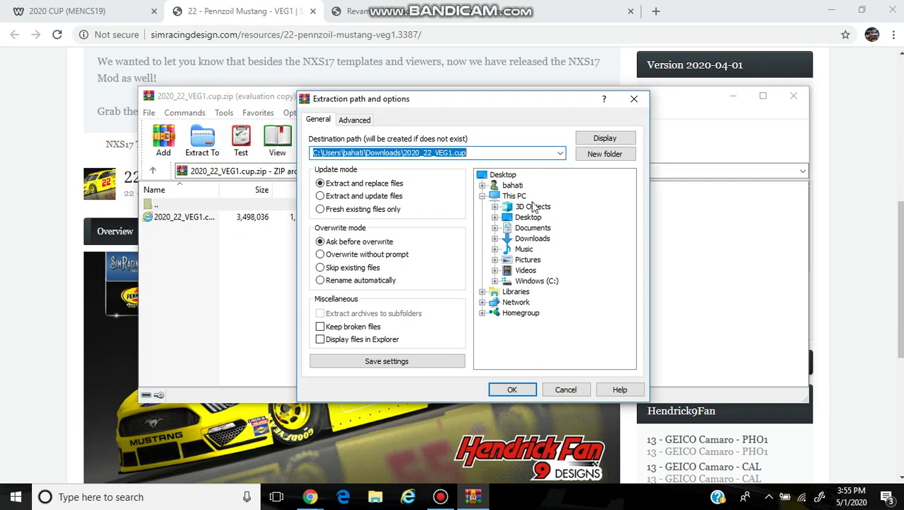
double_click(532, 282)
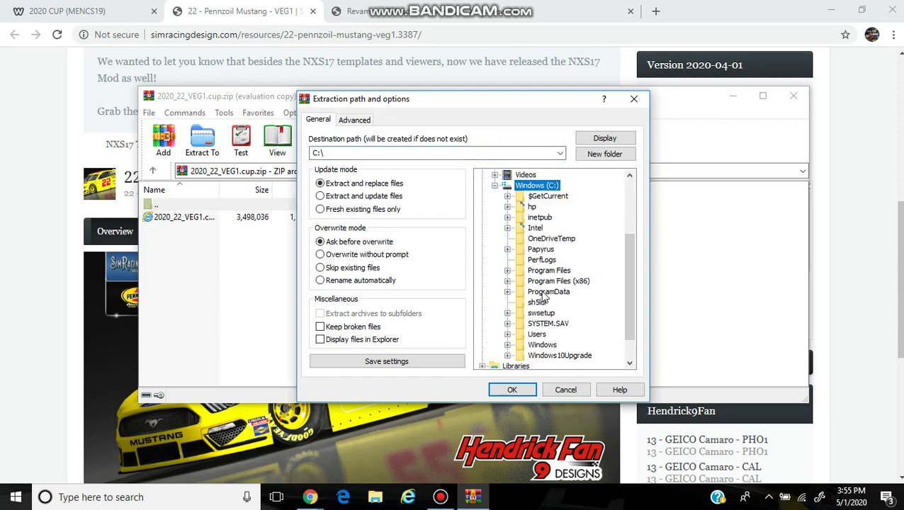
double_click(541, 250)
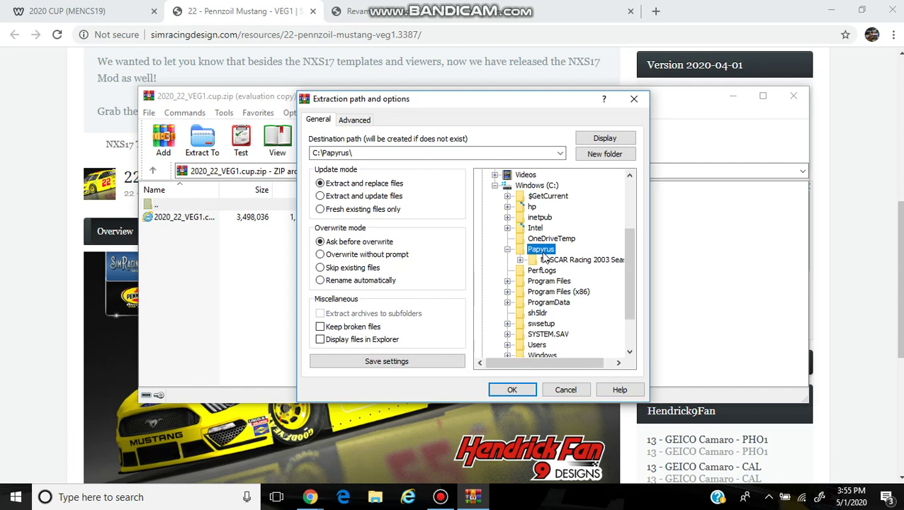
double_click(558, 262)
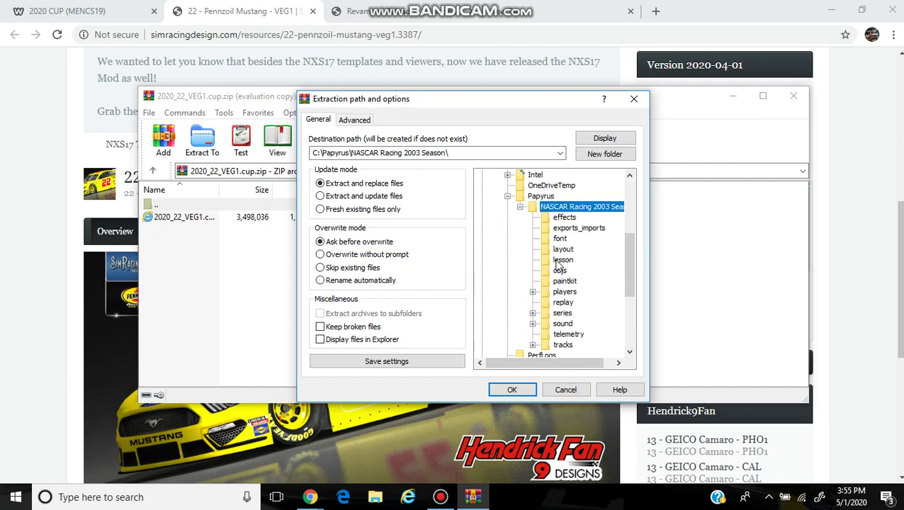
double_click(562, 314)
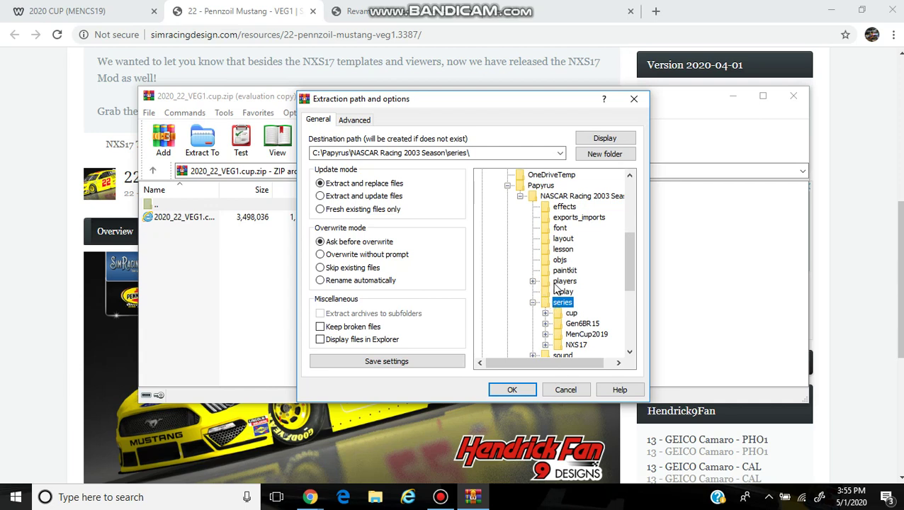
scroll(587, 303, down, 1)
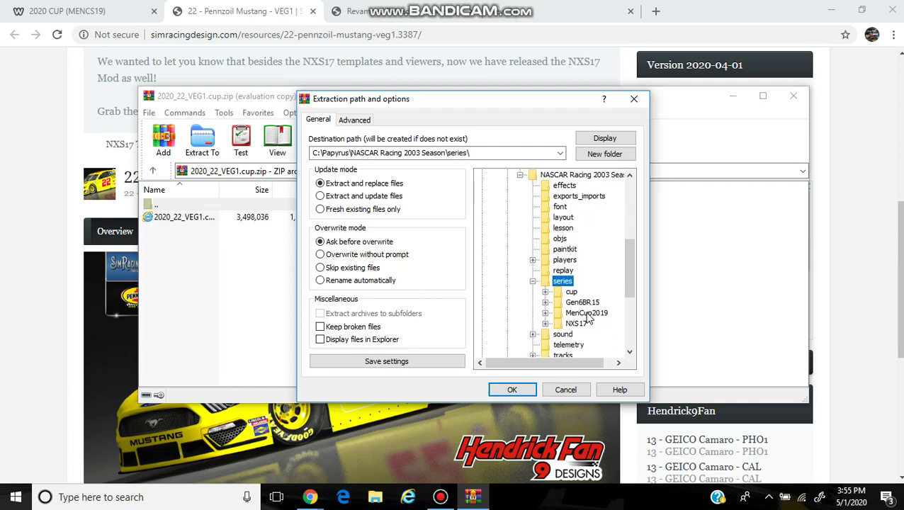
click(587, 316)
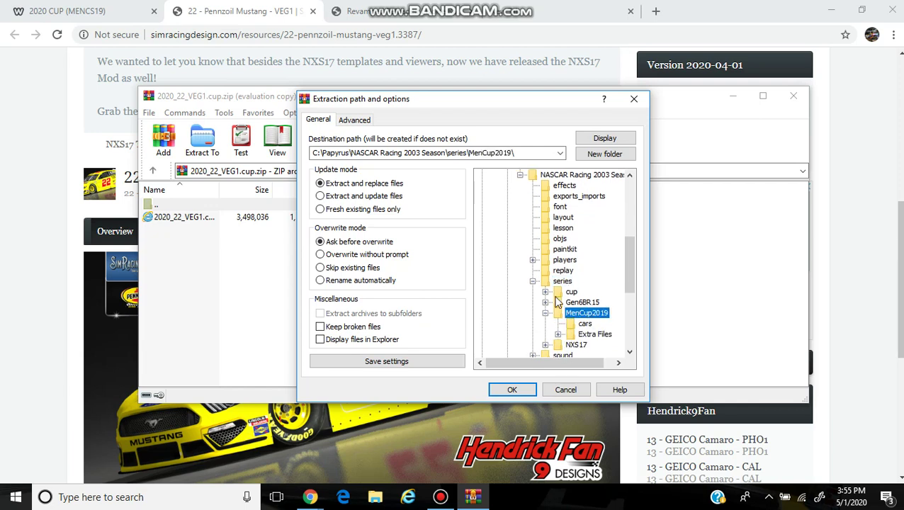
click(513, 390)
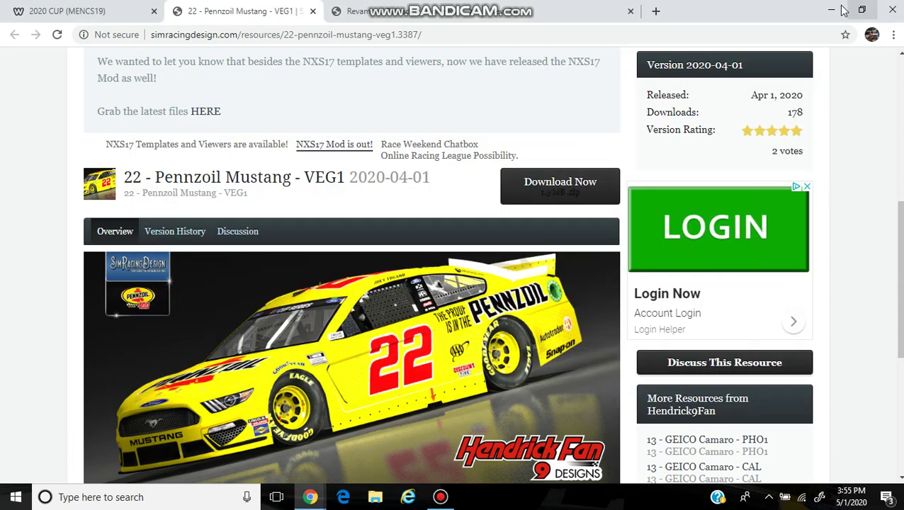
Launch NASCAR Racing 2003 and set the active series to MENCS 2019
click(831, 9)
double_click(85, 32)
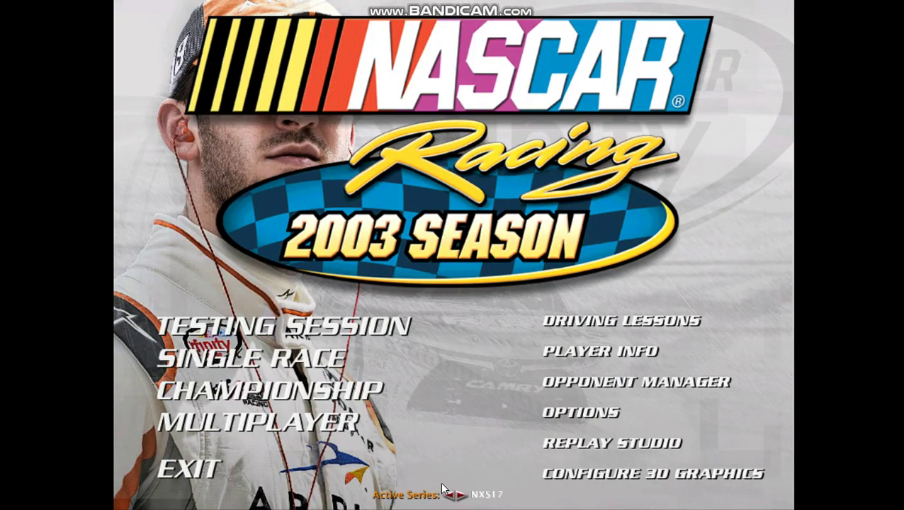
click(462, 496)
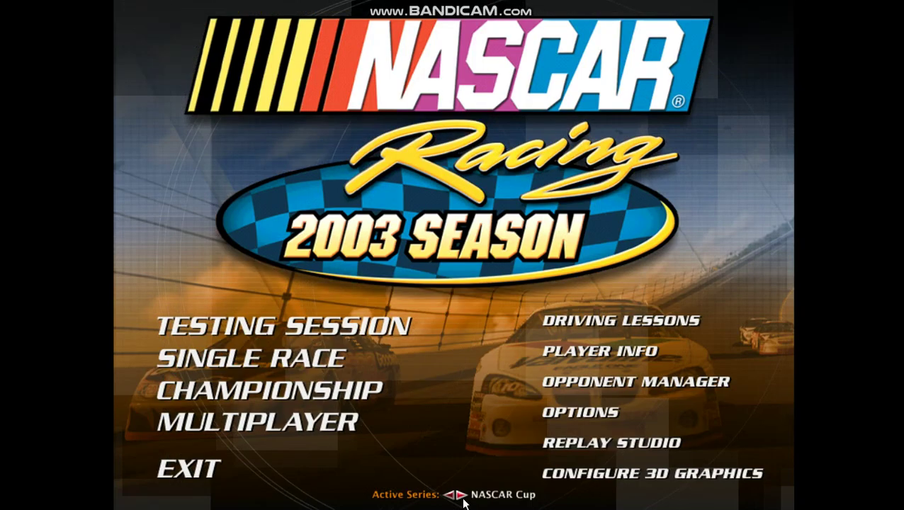
click(461, 496)
click(462, 496)
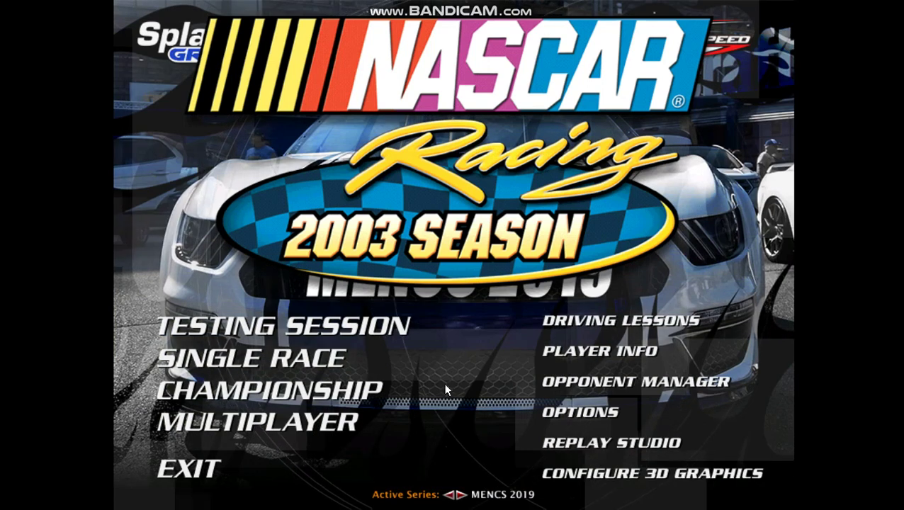
In Player Info, select the 2020_22_VEG1 Pennzoil Mustang car, then exit the game
click(583, 350)
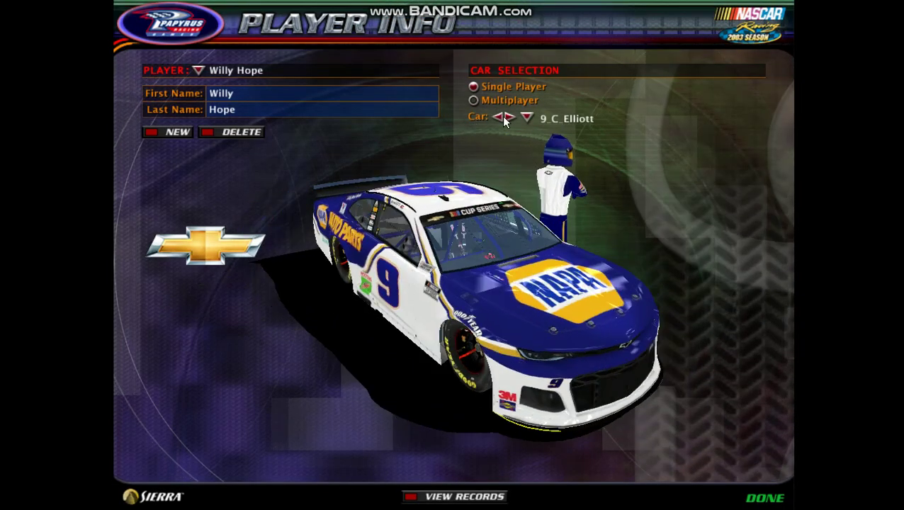
click(508, 117)
click(508, 117)
click(508, 118)
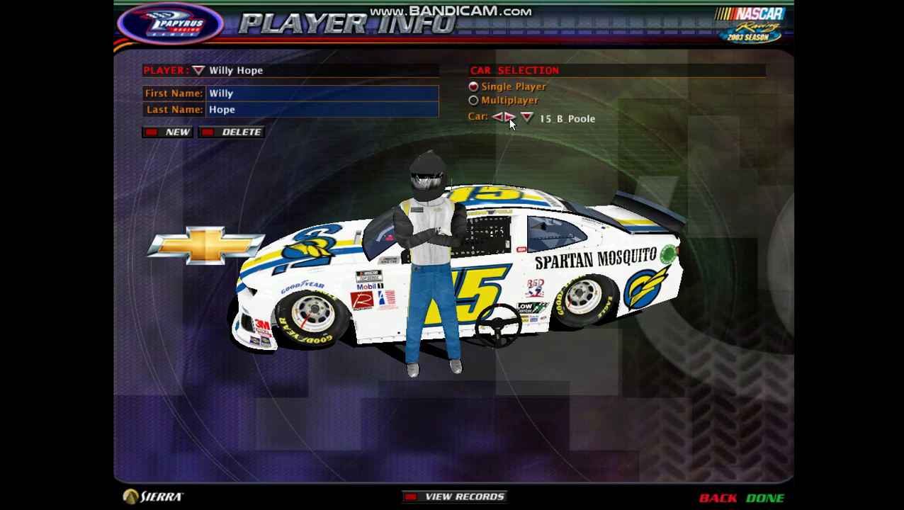
click(508, 118)
click(508, 117)
click(508, 117)
click(508, 117)
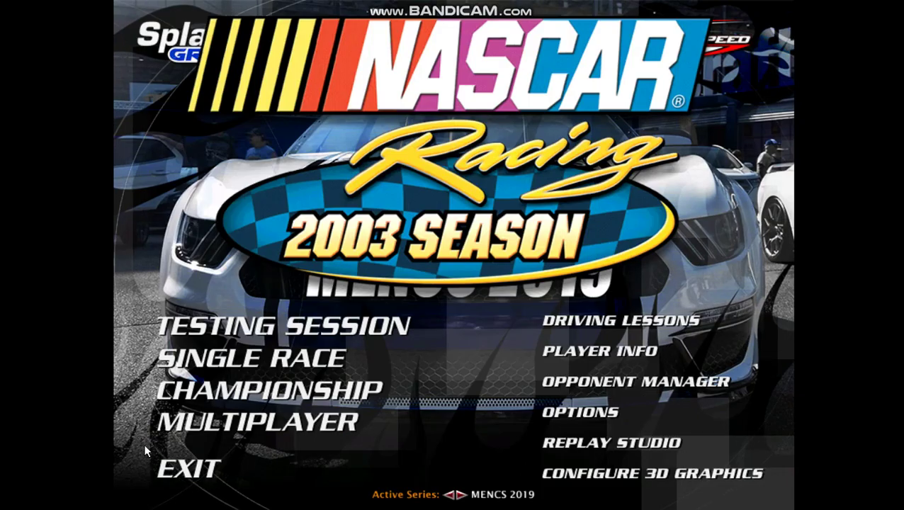
click(175, 475)
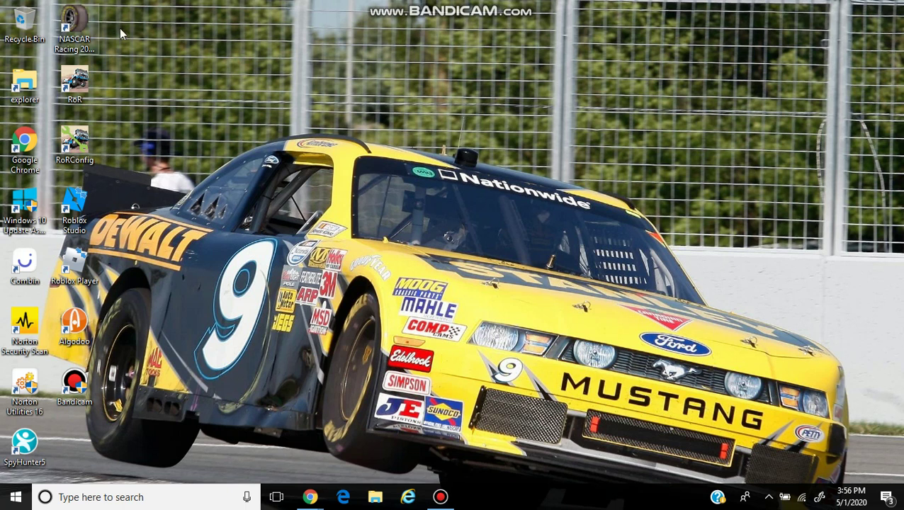
Open a new tab, type 'Stu', and load the Stunod MENCS19 2020 Daytona 500 Car Set page
click(310, 499)
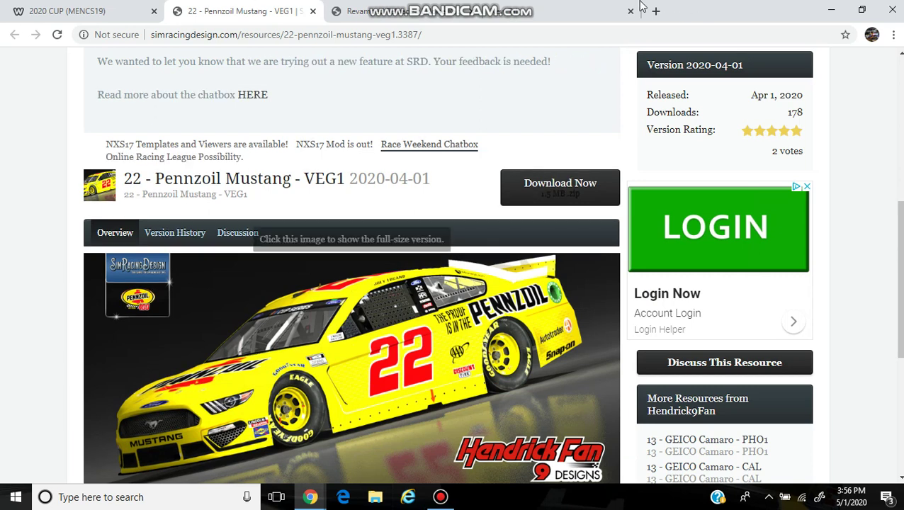
key(ctrl+Tab)
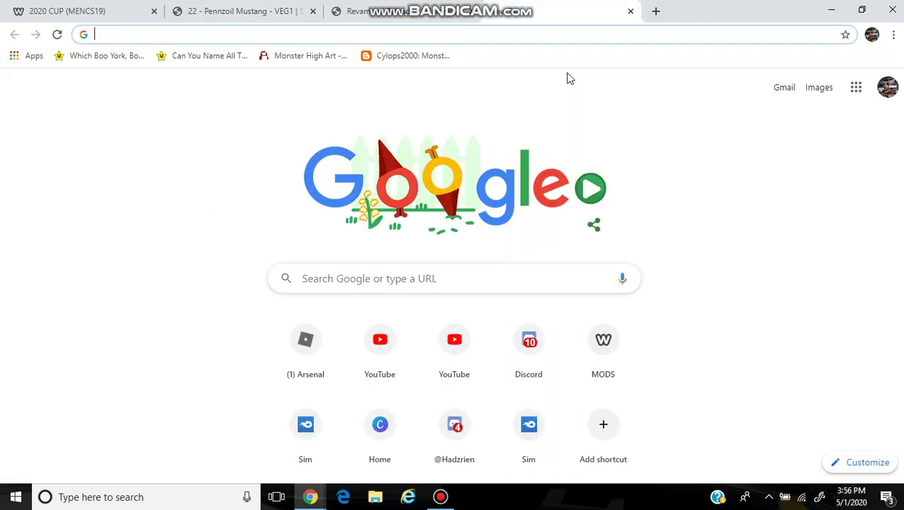
text(Stu)
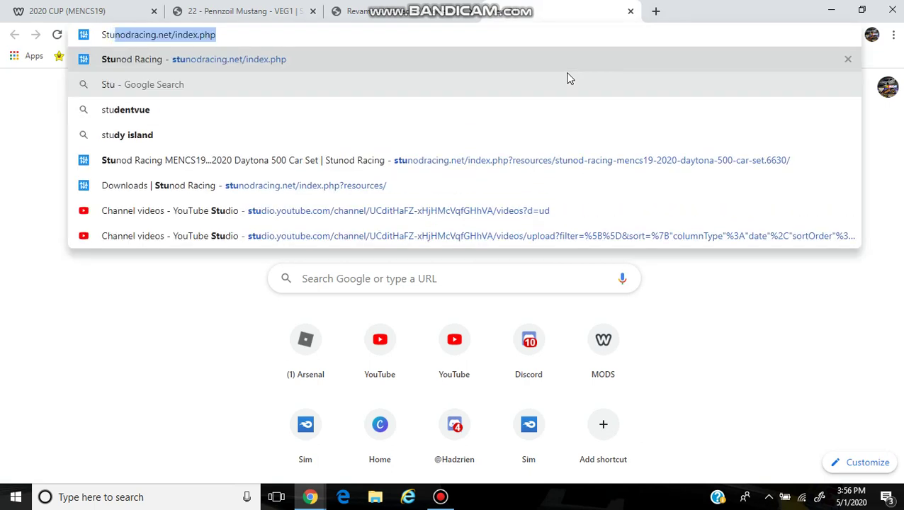
click(503, 161)
click(97, 10)
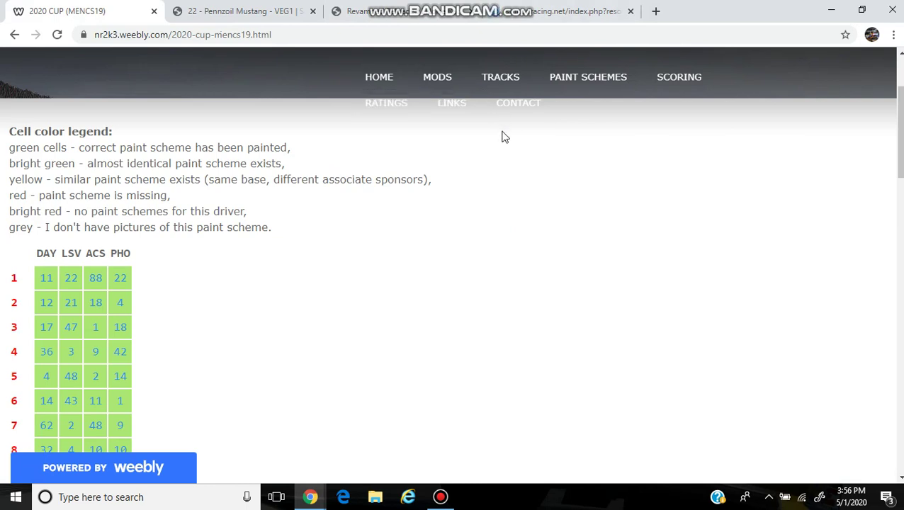
click(542, 12)
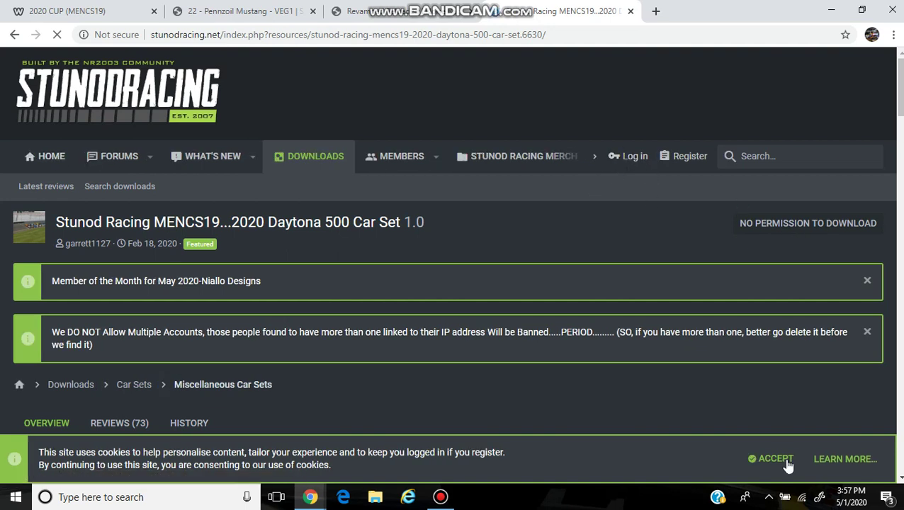
From the Stunod Racing home page, open the Splash n Go Mods downloads category
click(56, 157)
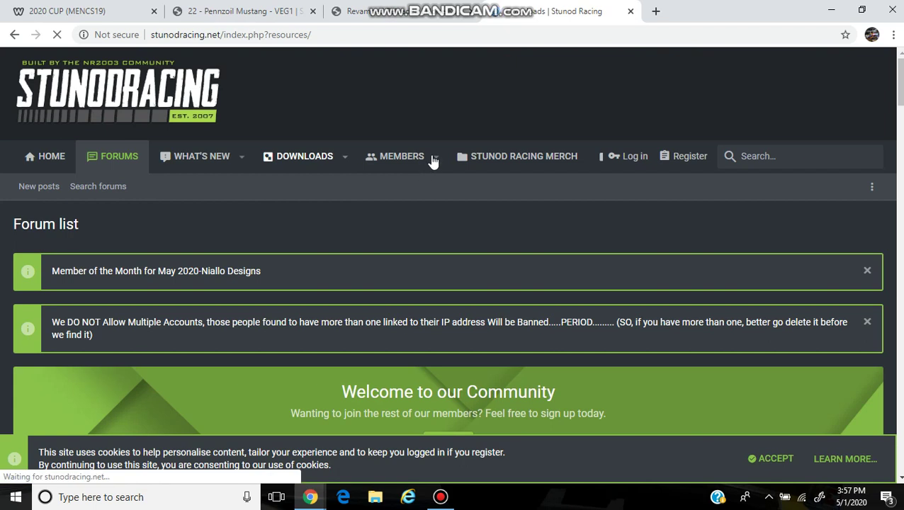
scroll(262, 222, down, 1)
scroll(105, 133, down, 2)
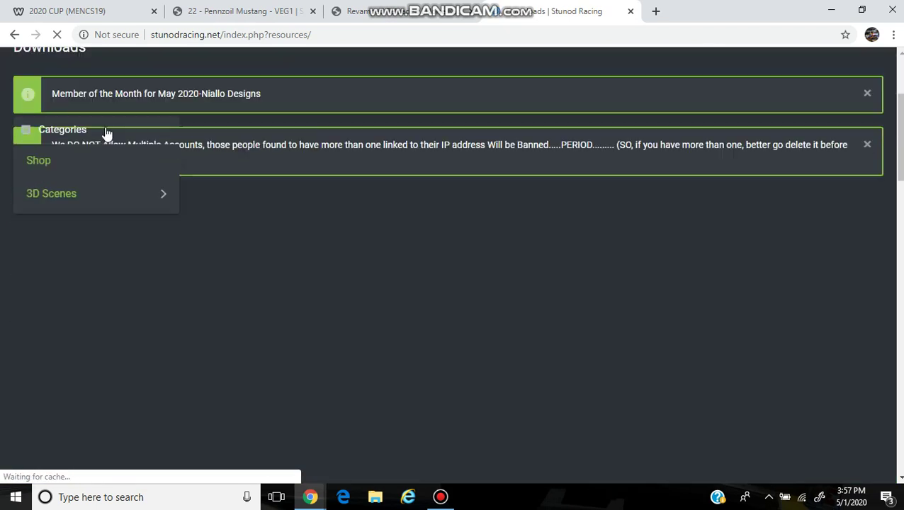
scroll(436, 240, up, 2)
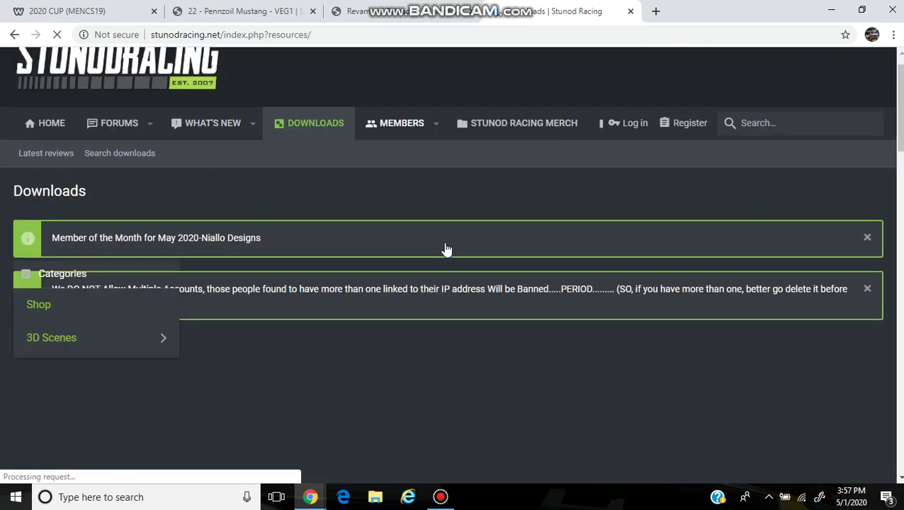
scroll(309, 248, down, 1)
scroll(307, 241, down, 1)
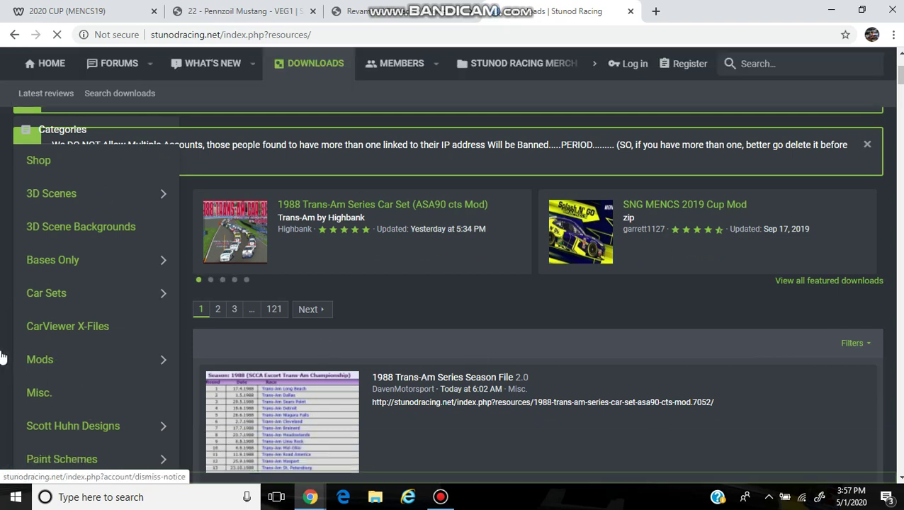
mouse_move(40, 365)
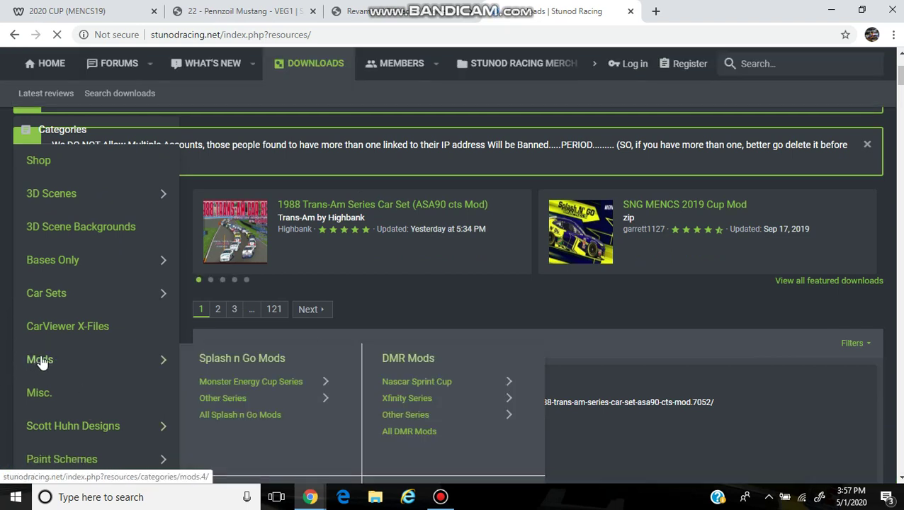
click(267, 417)
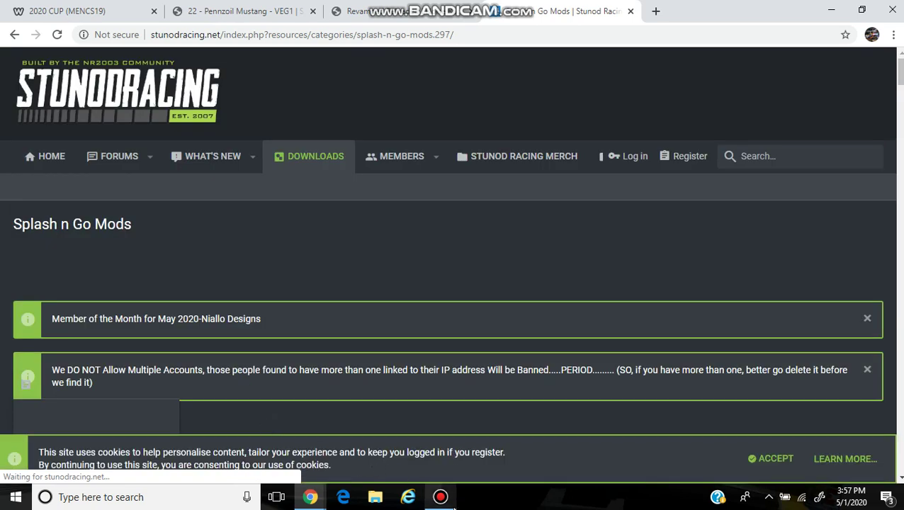
Accept the site's cookie notice and scroll the Splash n Go Mods download list
click(441, 496)
click(440, 496)
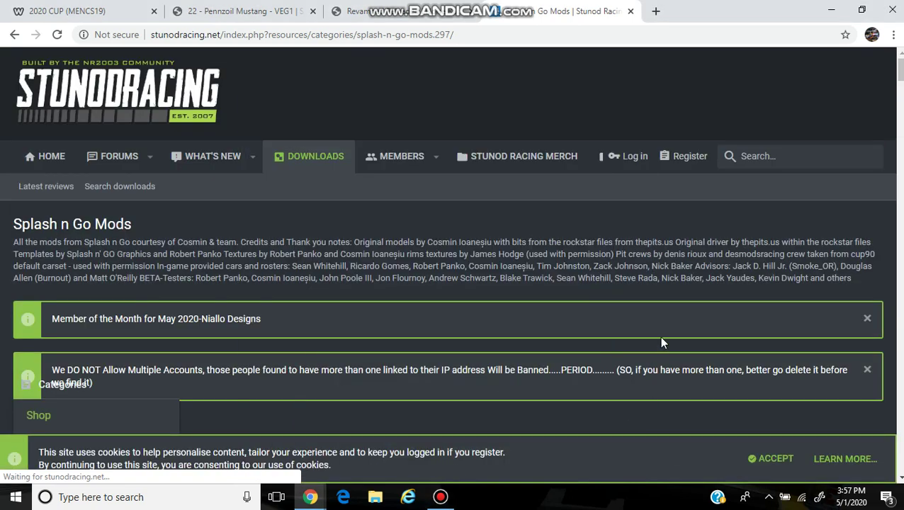
scroll(659, 336, down, 5)
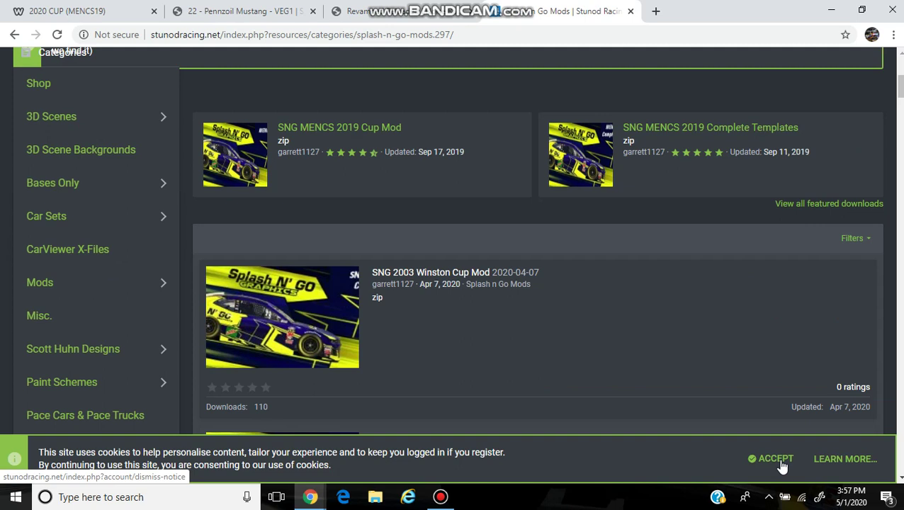
click(776, 459)
scroll(425, 316, down, 2)
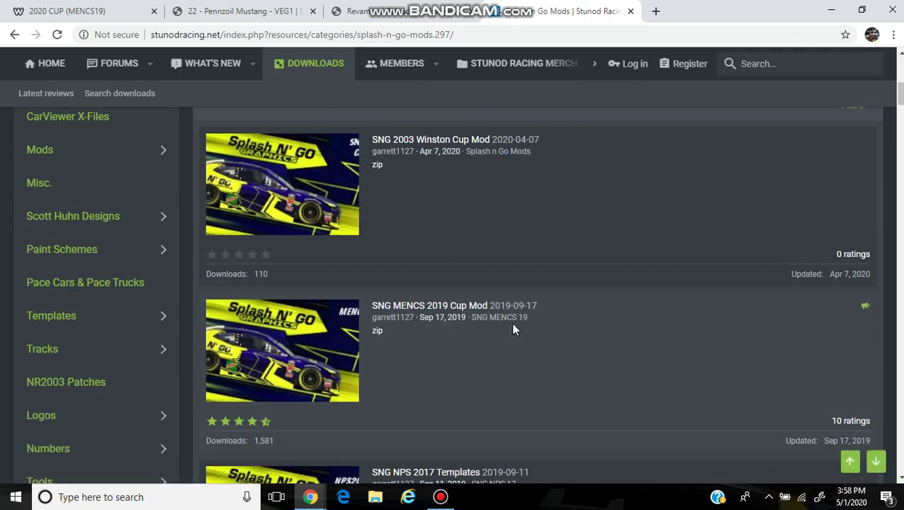
scroll(513, 328, down, 1)
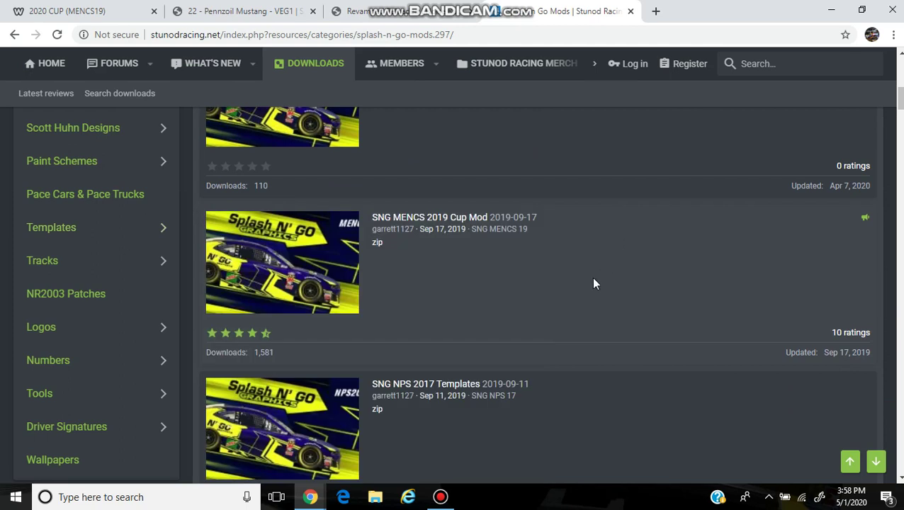
scroll(517, 354, up, 4)
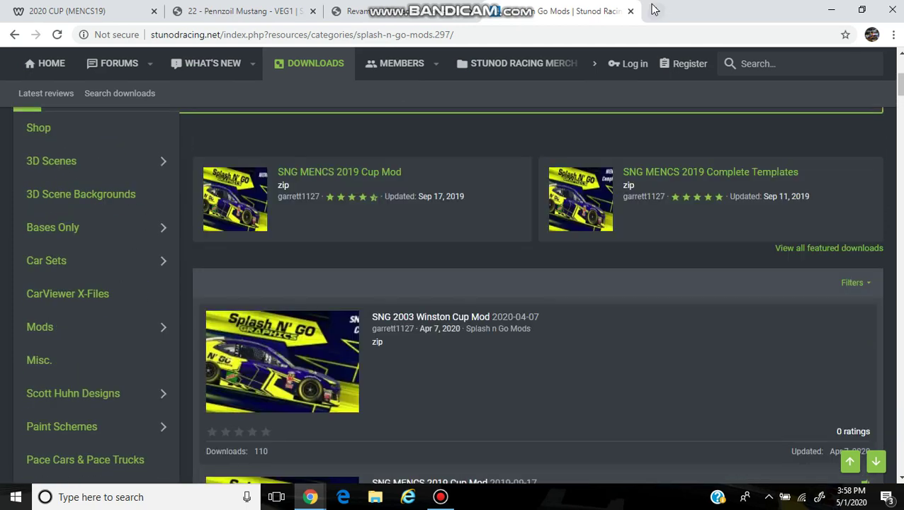
Return to the 2020 CUP (MENCS19) tab and go from the nr2k3 home page to its Mods page
click(138, 6)
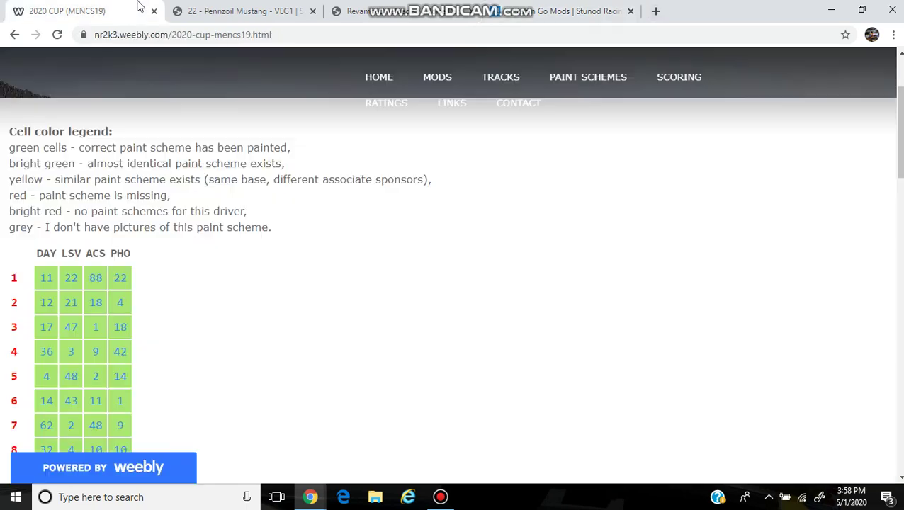
click(383, 79)
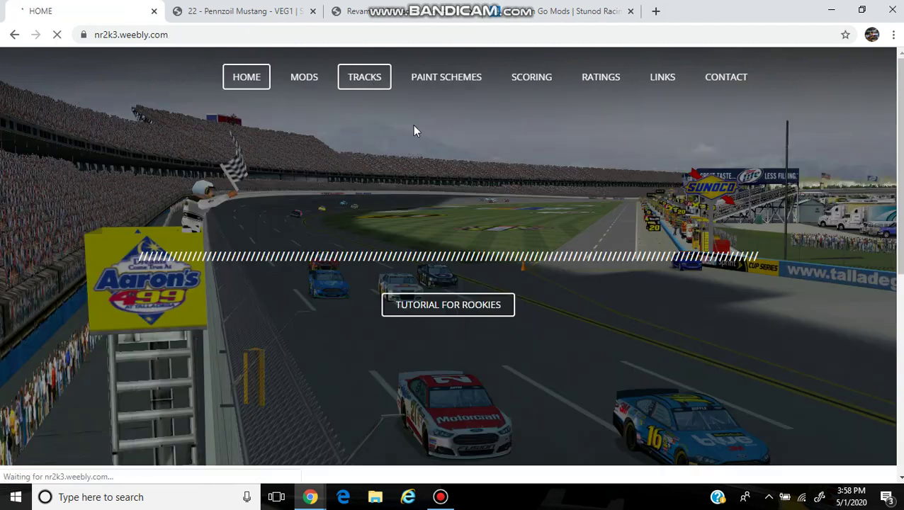
scroll(424, 181, down, 5)
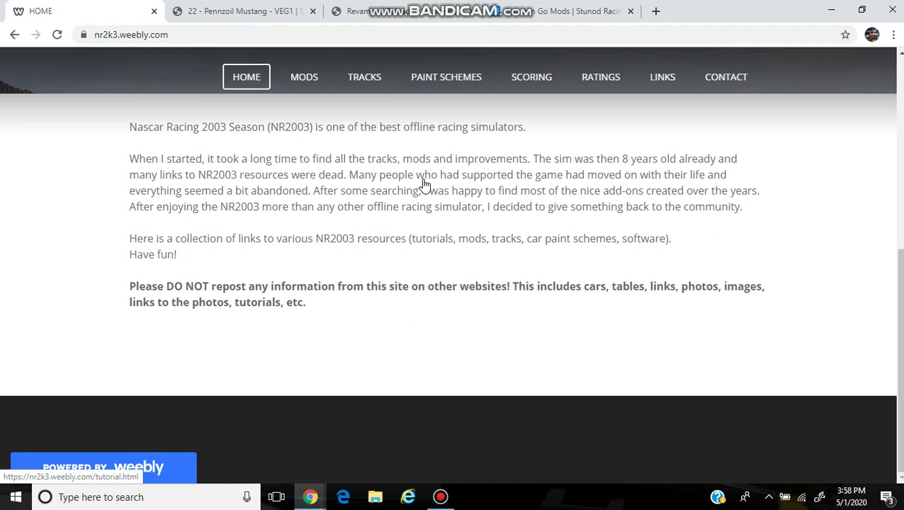
scroll(287, 121, up, 1)
scroll(287, 121, up, 1)
click(304, 80)
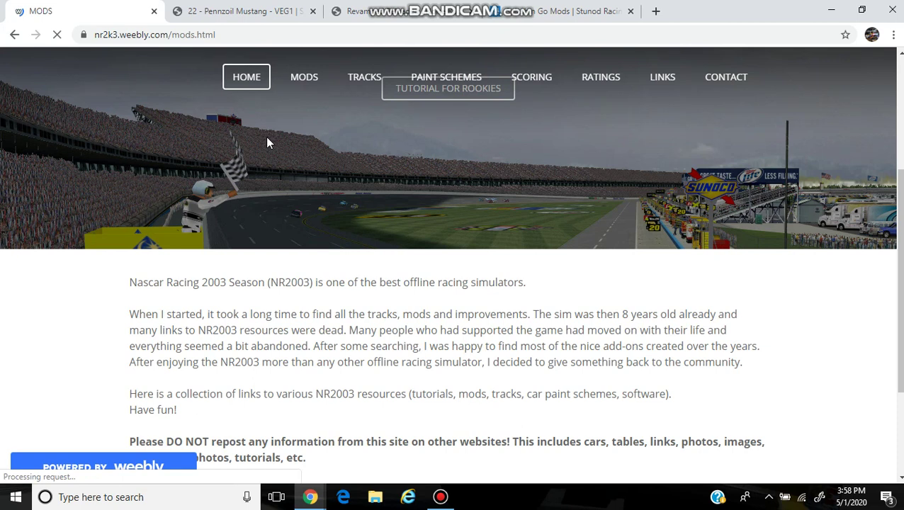